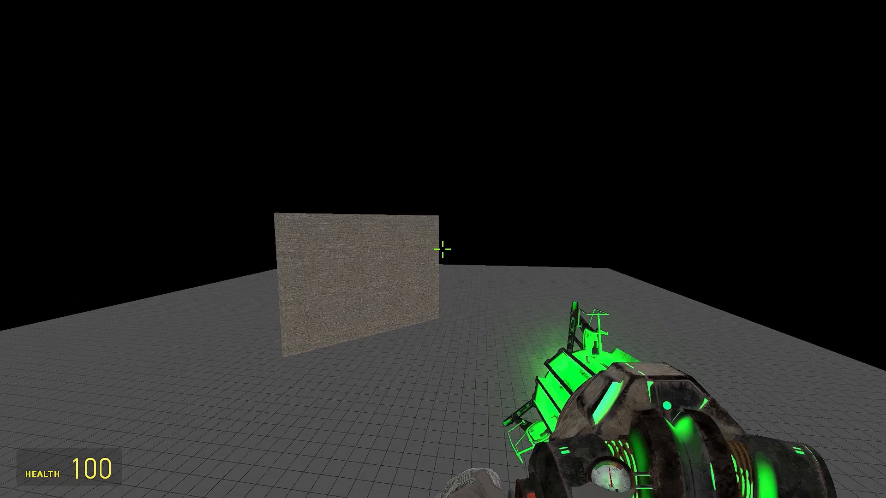
pyautogui.press('w')
pyautogui.press('s')
pyautogui.press('w')
pyautogui.press('s')
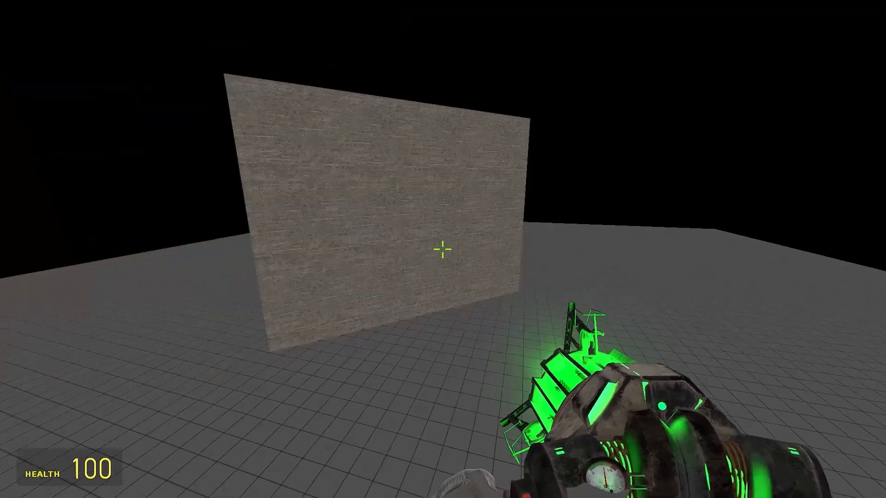
pyautogui.press('w')
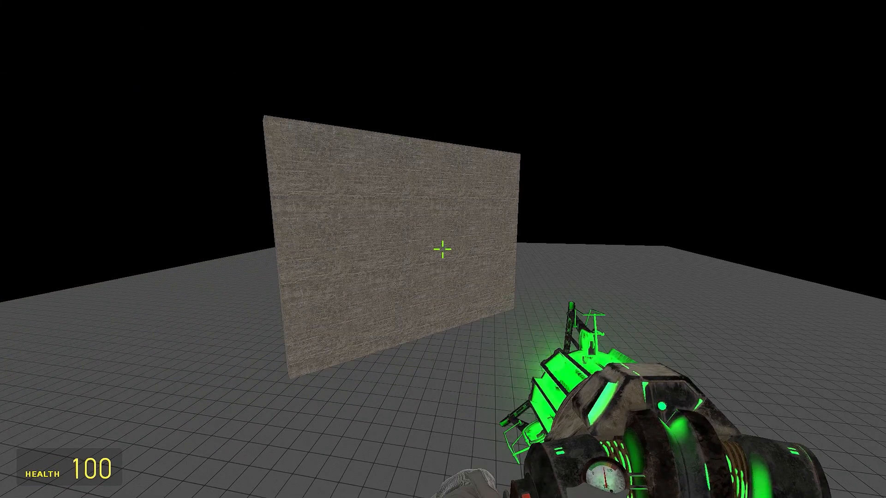
pyautogui.press('s')
pyautogui.press('w')
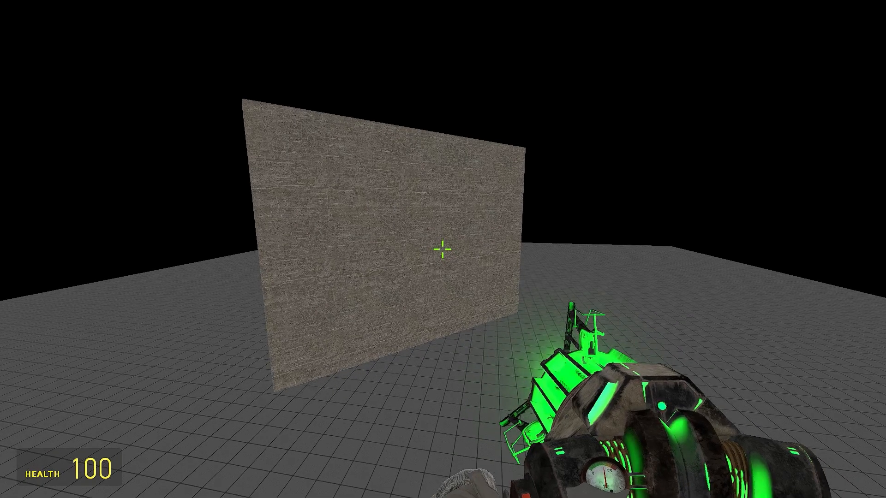
pyautogui.press('s')
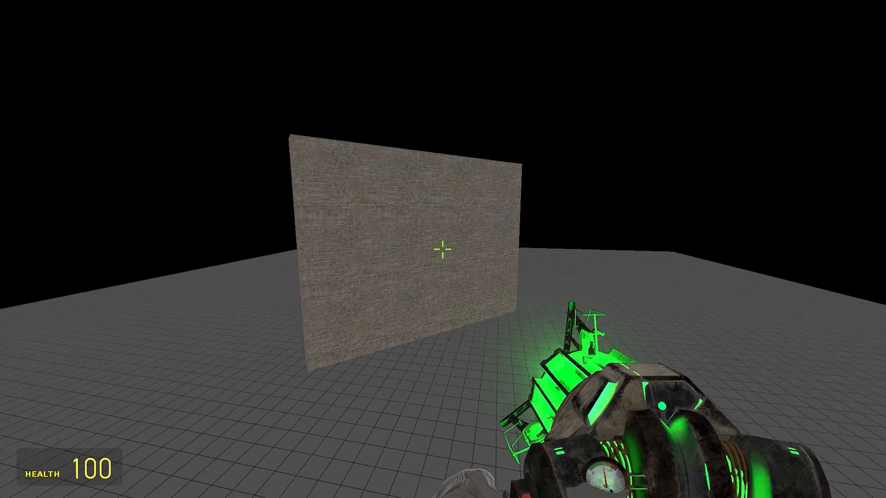
pyautogui.press('w')
pyautogui.press('s')
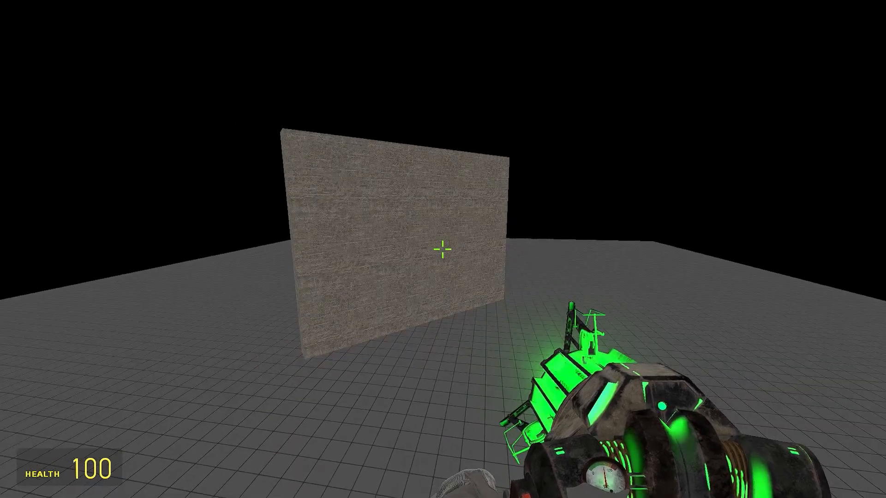
pyautogui.press('d')
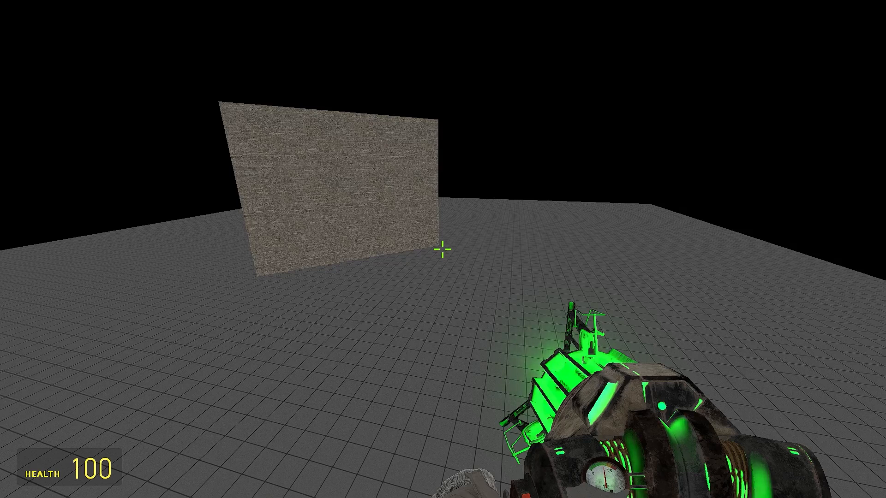
pyautogui.press('w')
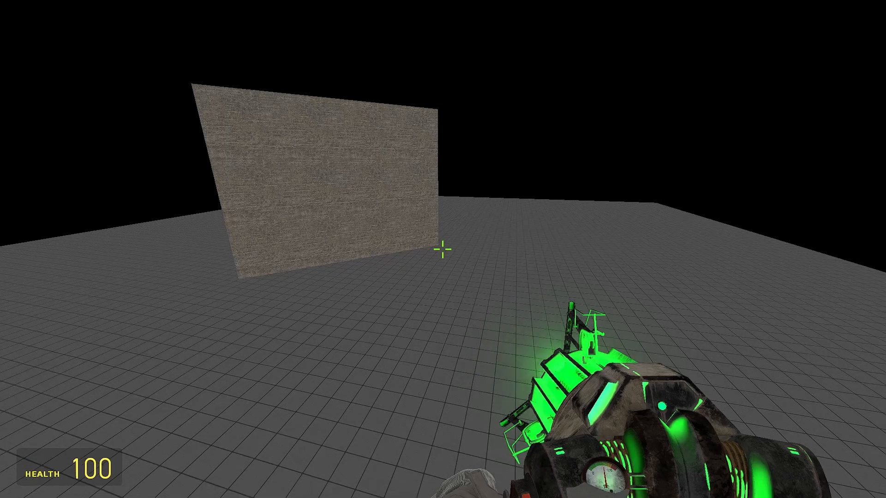
pyautogui.press('s')
pyautogui.press('w')
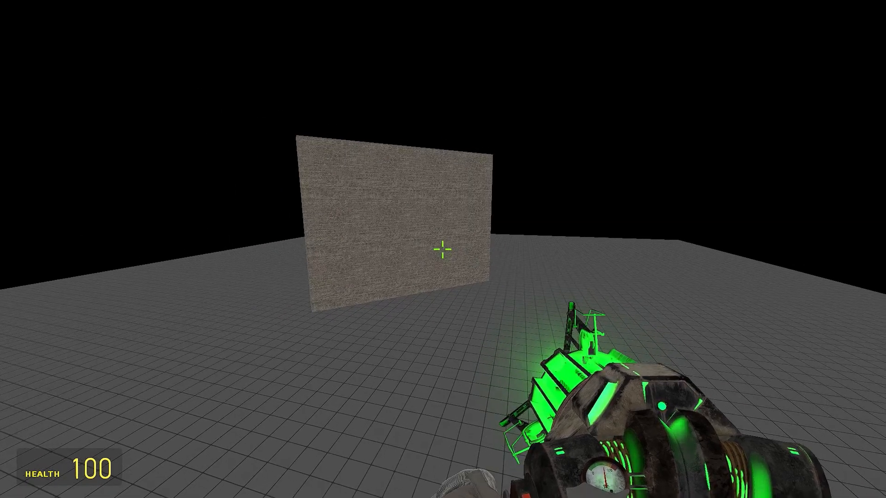
# Switch to Photoshop and deselect all layers in the wall poster document
pyautogui.hotkey('alt', 'Tab')
pyautogui.hotkey('alt', 'Tab')
pyautogui.hotkey('alt', 'Tab')
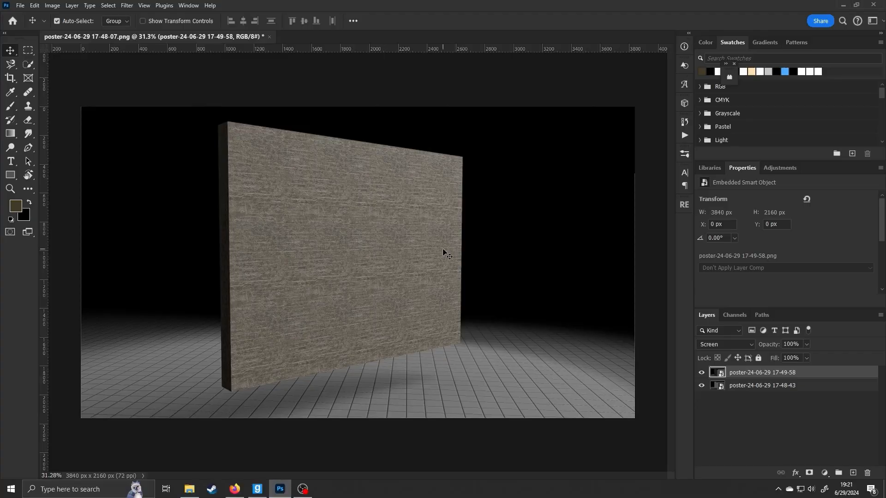
pyautogui.click(791, 403)
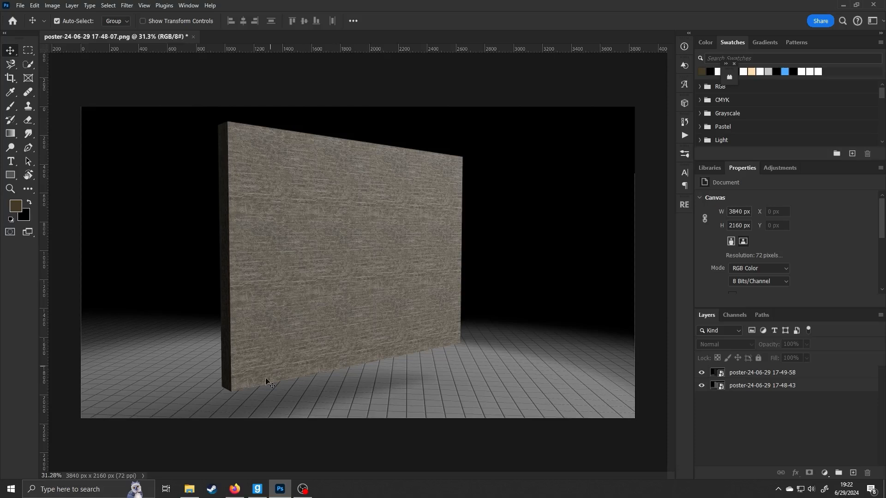
# Switch to Garry's Mod and apply the lights/white material to the wall with the SubMaterial tool
pyautogui.click(258, 489)
pyautogui.press('q')
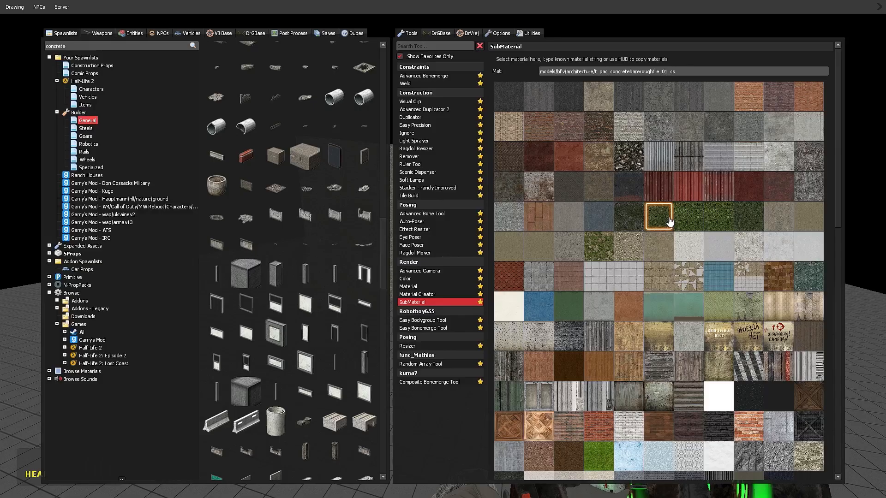
pyautogui.click(709, 392)
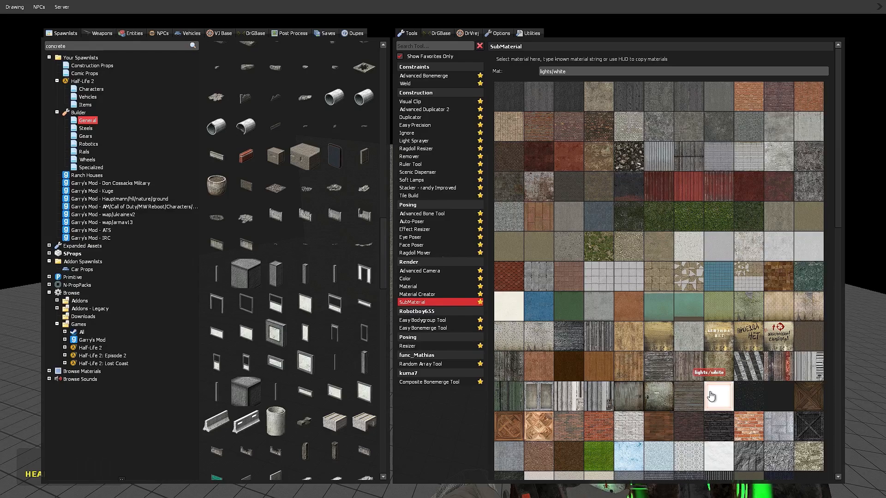
pyautogui.press('q')
pyautogui.press('6')
pyautogui.press('w')
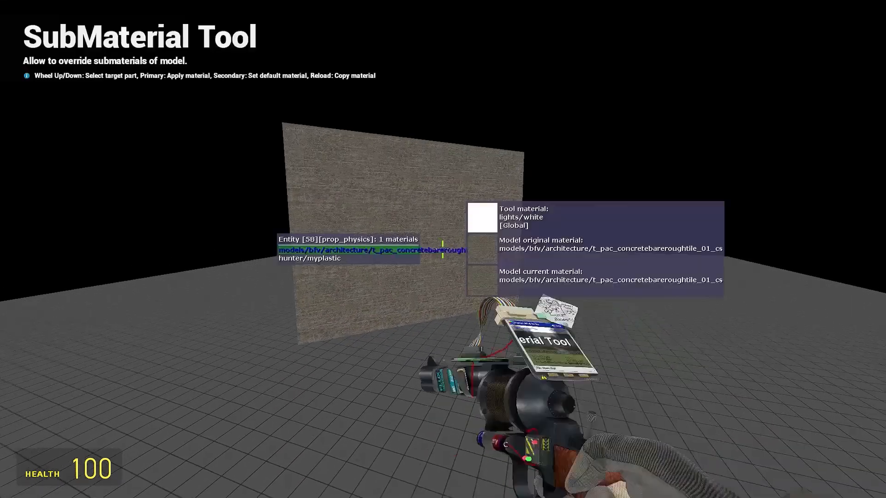
pyautogui.press('s')
pyautogui.press('w')
pyautogui.press('s')
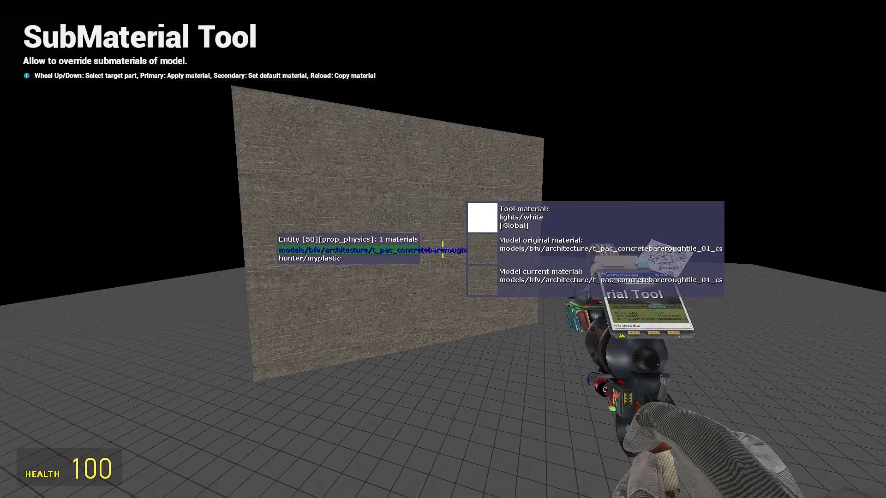
pyautogui.click(443, 249)
# Show the white wall through the fixed camera with the HUD hidden and capture it with the console command "poster 2"
pyautogui.press('1')
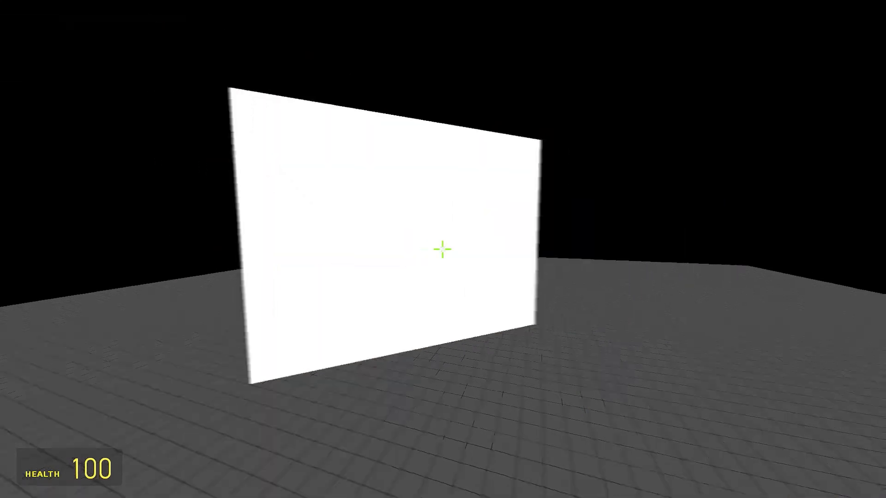
pyautogui.press('s')
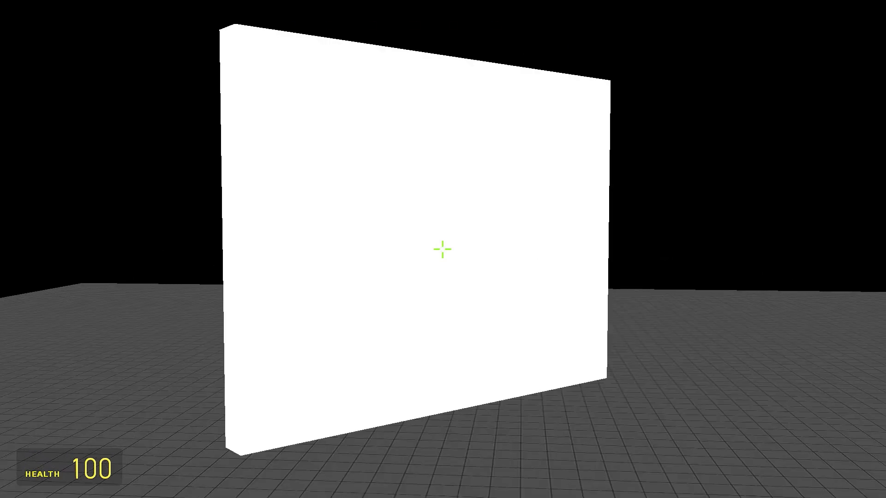
pyautogui.press('6')
pyautogui.click(442, 249)
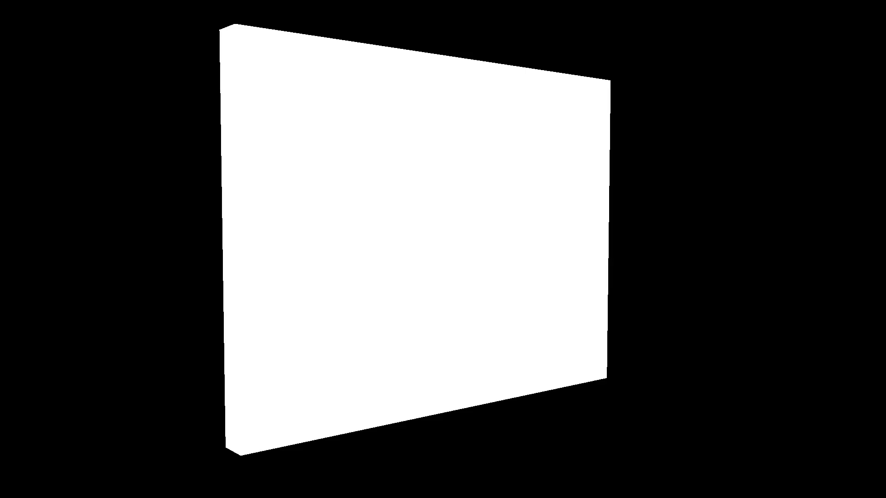
pyautogui.press('`')
pyautogui.write('poster 2')
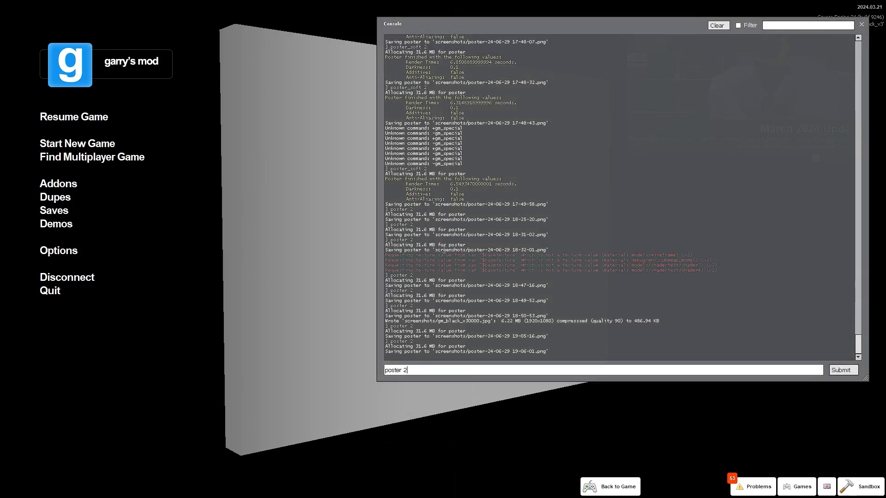
pyautogui.press('Return')
pyautogui.hotkey('alt', 'Tab')
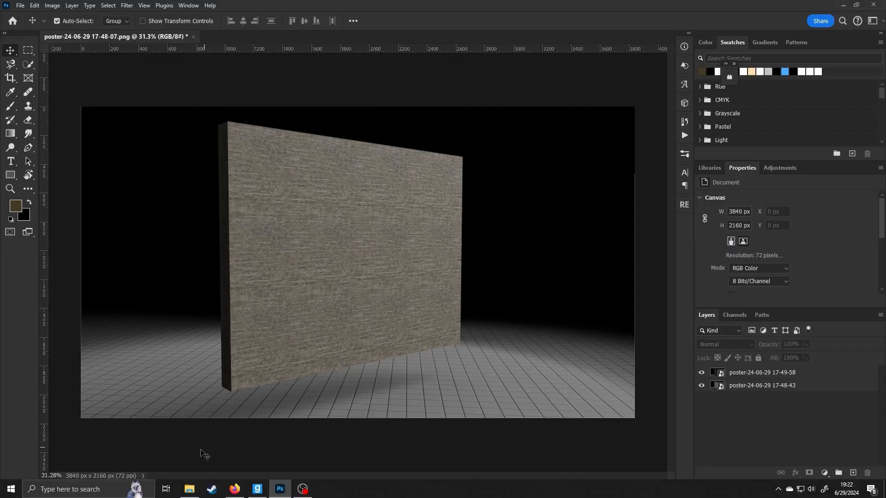
pyautogui.click(197, 492)
pyautogui.click(272, 120)
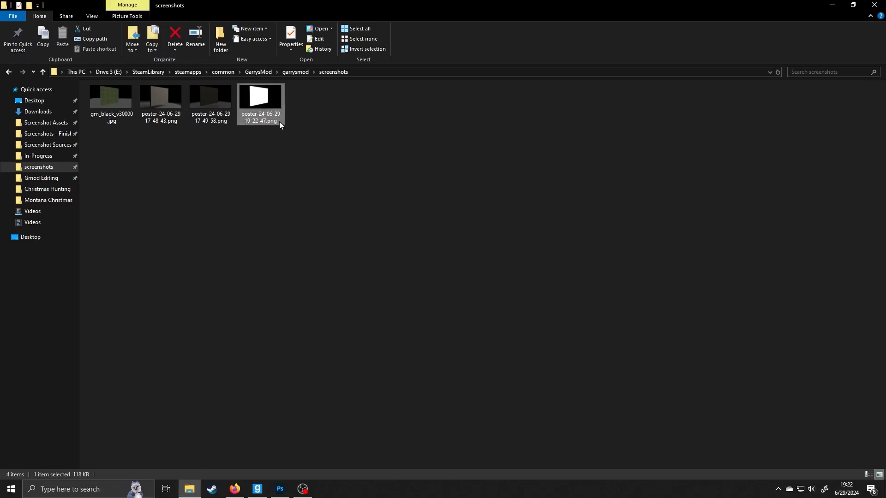
pyautogui.moveTo(268, 107); pyautogui.dragTo(405, 307)
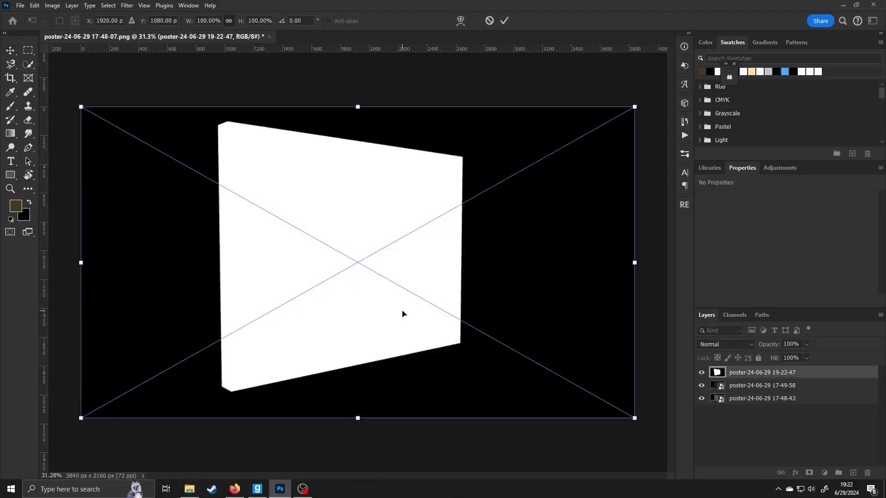
pyautogui.press('Return')
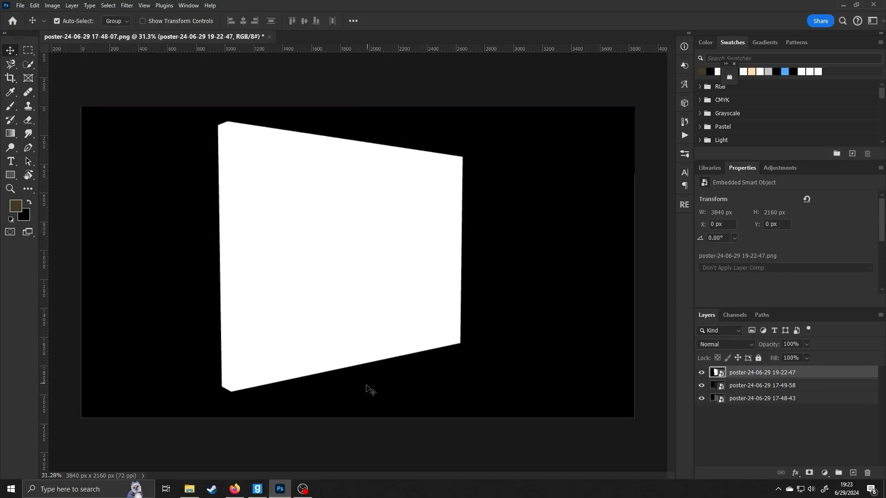
# Switch to Garry's Mod and reset the white wall to its default material with the SubMaterial tool
pyautogui.click(257, 490)
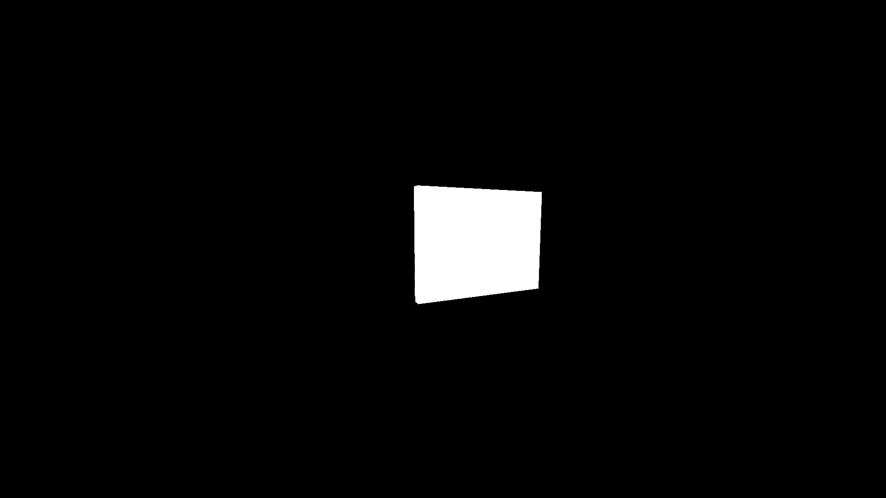
pyautogui.press('1')
pyautogui.press('6')
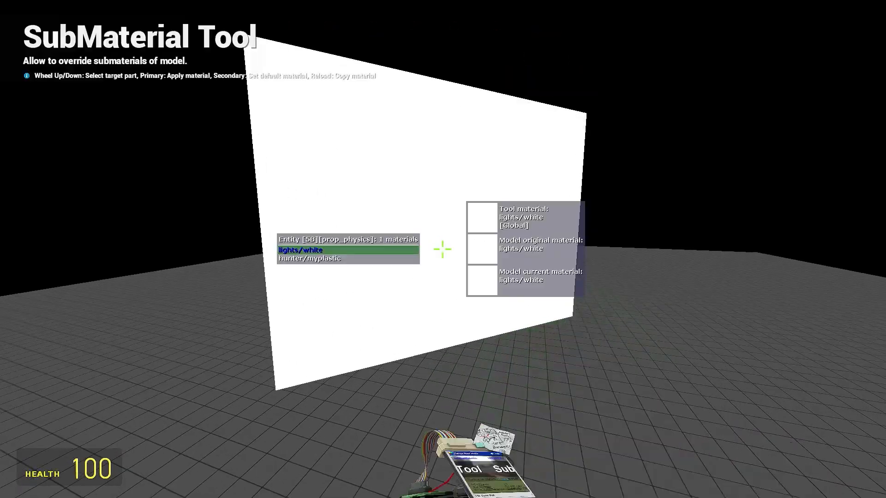
pyautogui.rightClick(443, 249)
# Choose a green grass material and apply it to the wall with the SubMaterial tool
pyautogui.press('q')
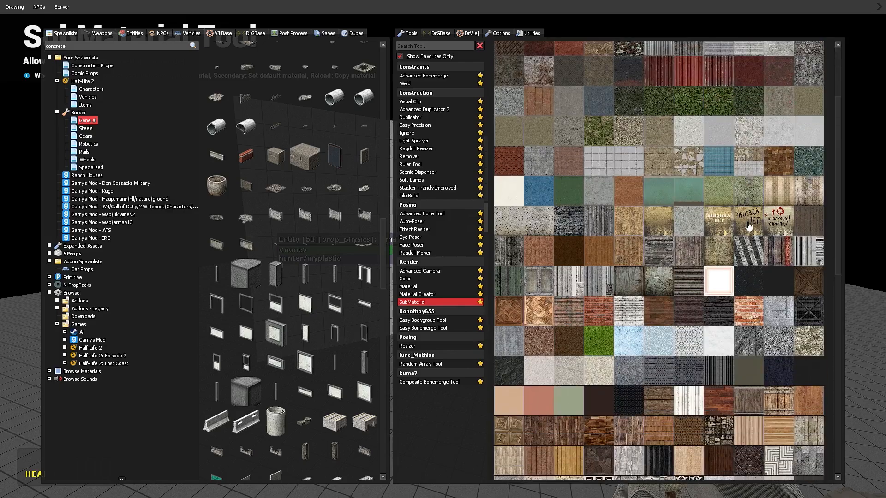
pyautogui.click(663, 220)
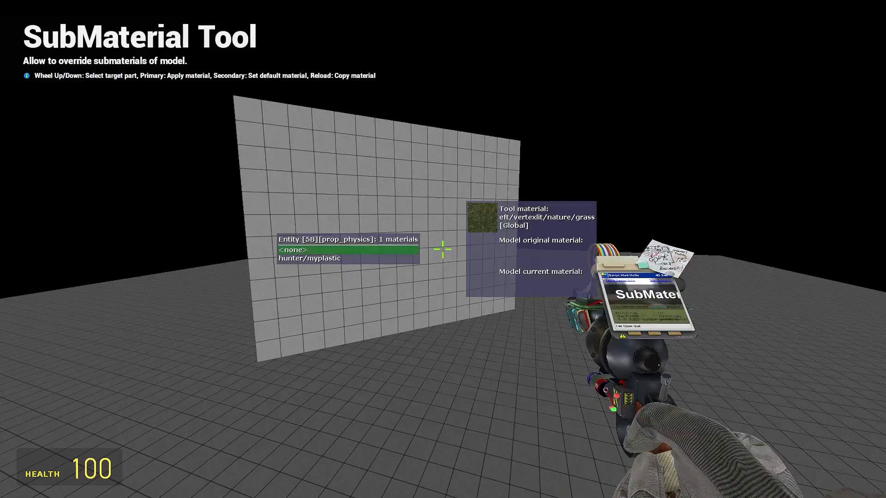
pyautogui.click(443, 249)
pyautogui.press('q')
pyautogui.click(689, 219)
pyautogui.click(442, 249)
# Show the grass wall through the same fixed camera with the HUD hidden and capture it with the console command "poster 2"
pyautogui.press('w')
pyautogui.press('1')
pyautogui.press('s')
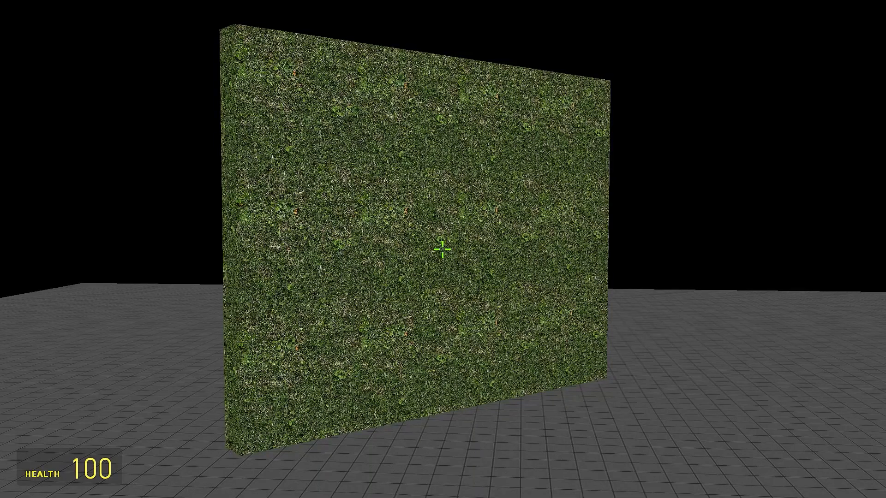
pyautogui.press('6')
pyautogui.click(443, 250)
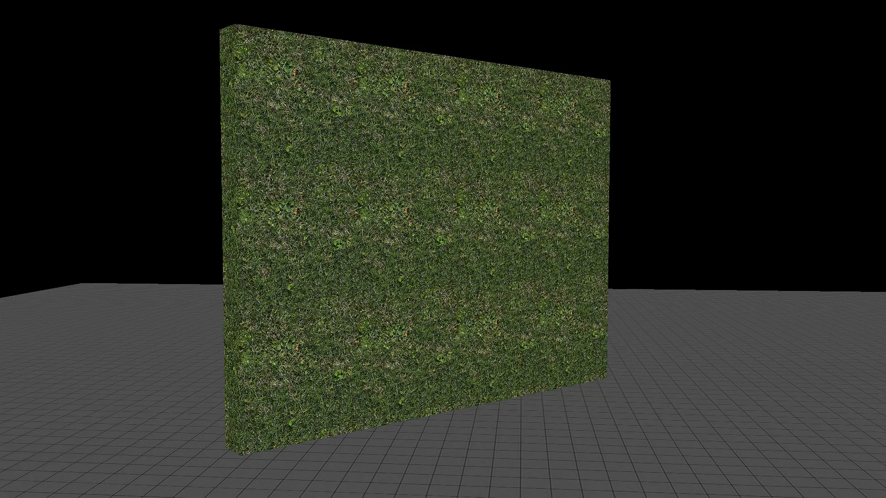
pyautogui.press('`')
pyautogui.press('Up')
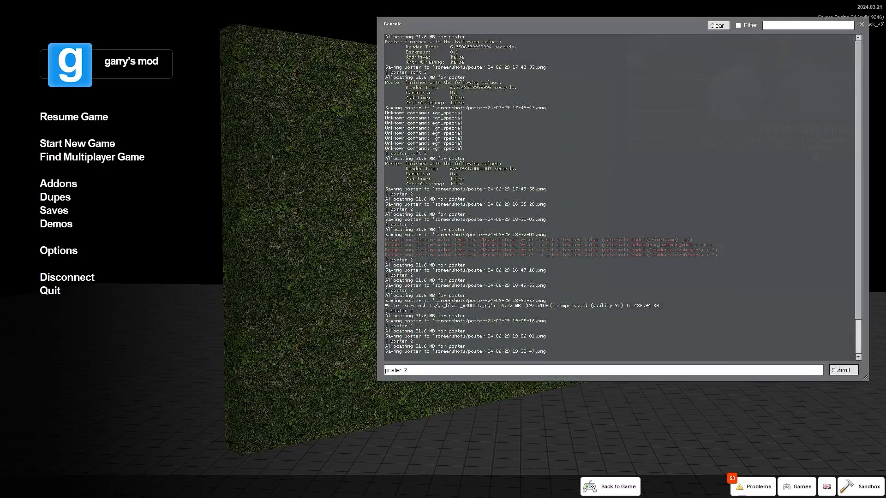
pyautogui.press('Return')
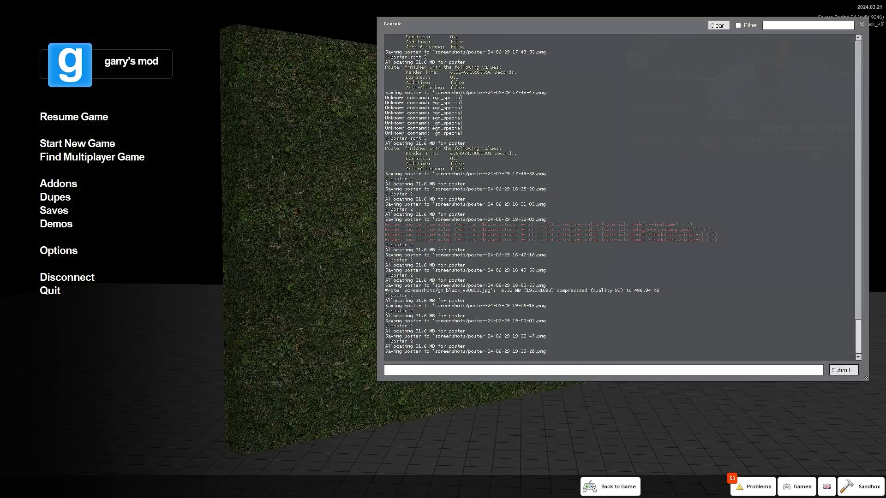
pyautogui.press('Escape')
pyautogui.hotkey('alt', 'Tab')
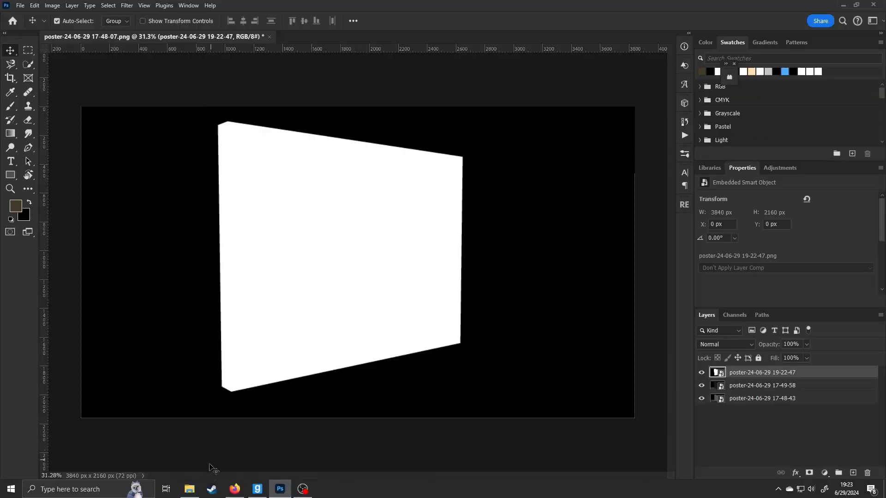
pyautogui.click(189, 489)
pyautogui.click(313, 103)
pyautogui.moveTo(313, 103); pyautogui.dragTo(382, 277)
pyautogui.press('Return')
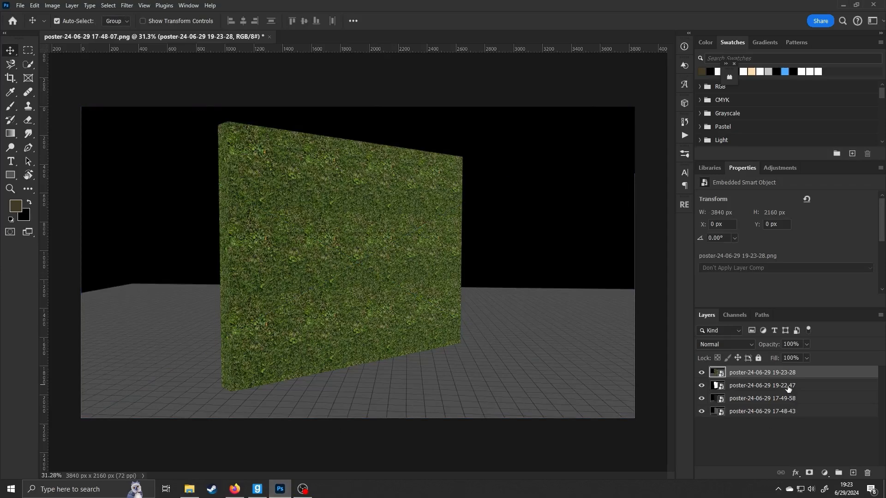
# Compare the grass layer with the white wall layer beneath it, and add a layer mask to the grass layer
pyautogui.click(781, 389)
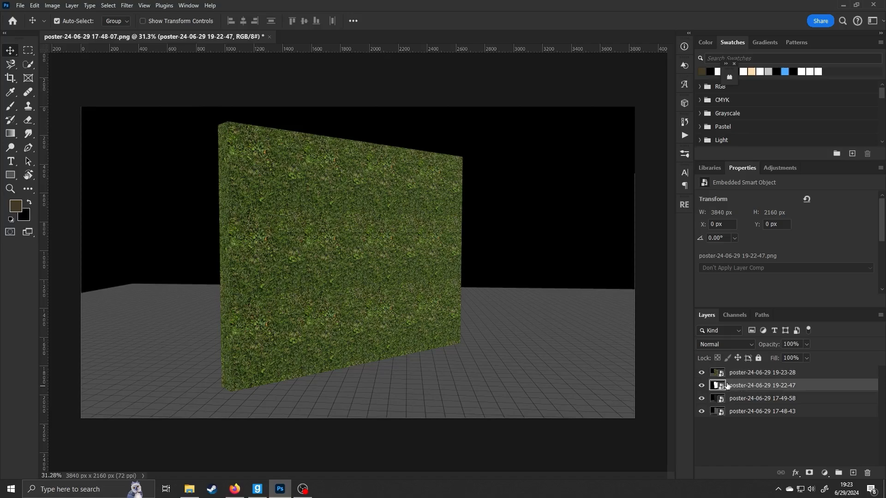
pyautogui.click(701, 373)
pyautogui.click(702, 373)
pyautogui.click(745, 377)
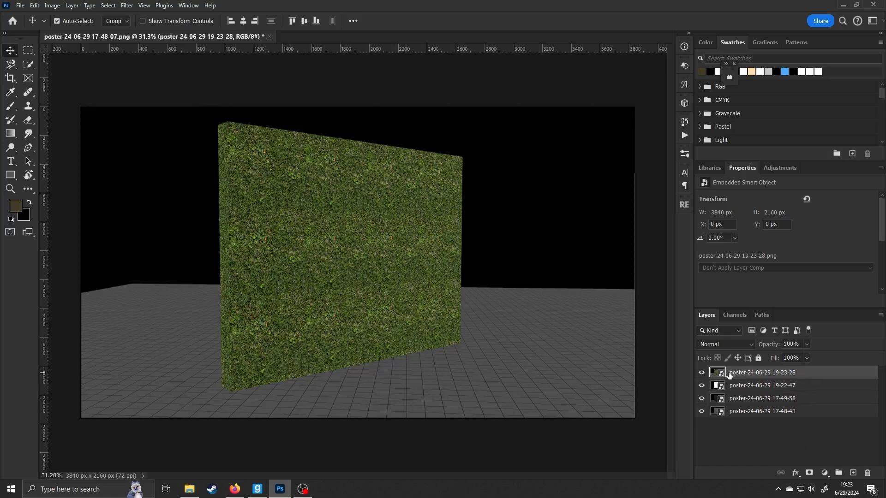
pyautogui.click(810, 474)
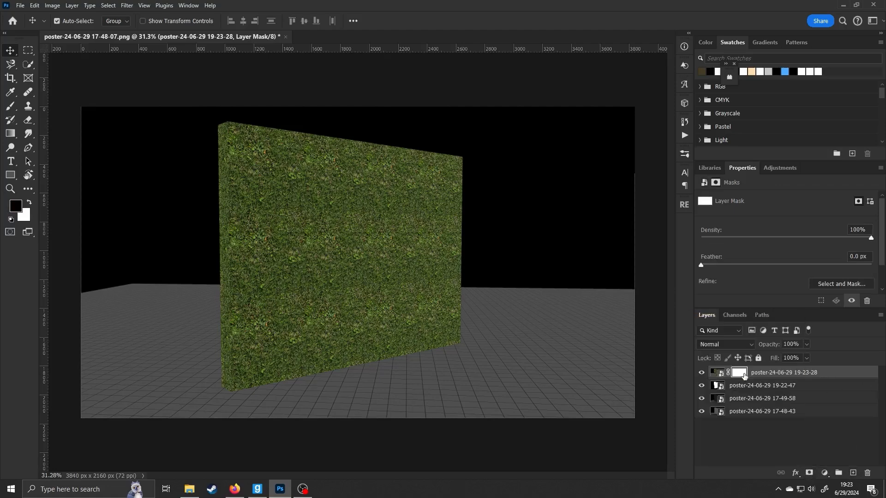
pyautogui.keyDown('alt'); pyautogui.click(743, 375); pyautogui.keyUp('alt')
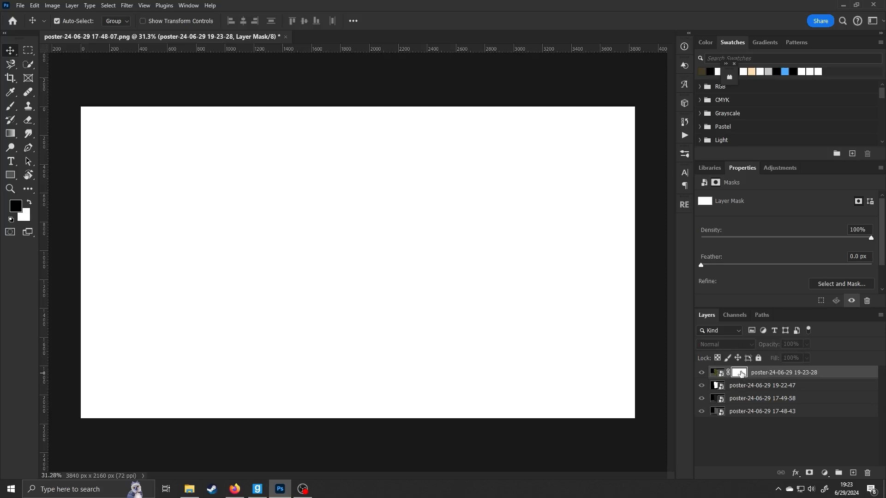
pyautogui.hotkey('ctrl', 'v')
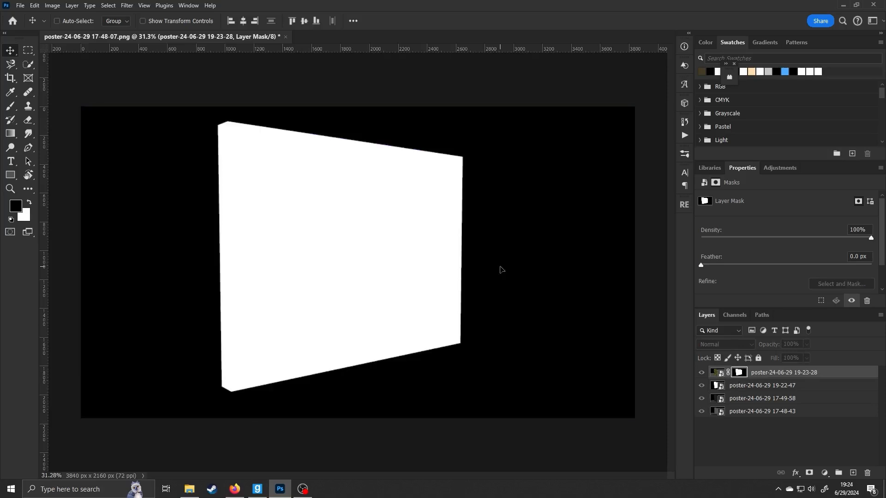
pyautogui.click(702, 387)
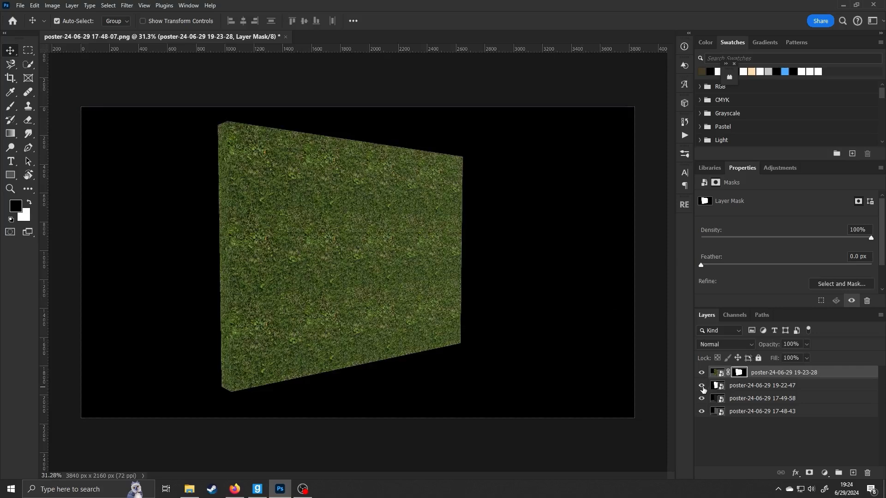
pyautogui.click(706, 389)
pyautogui.click(701, 386)
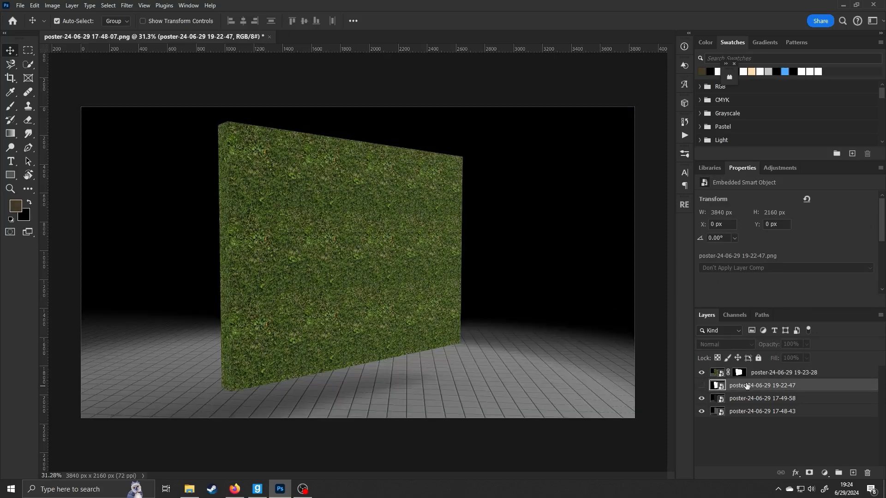
pyautogui.click(783, 375)
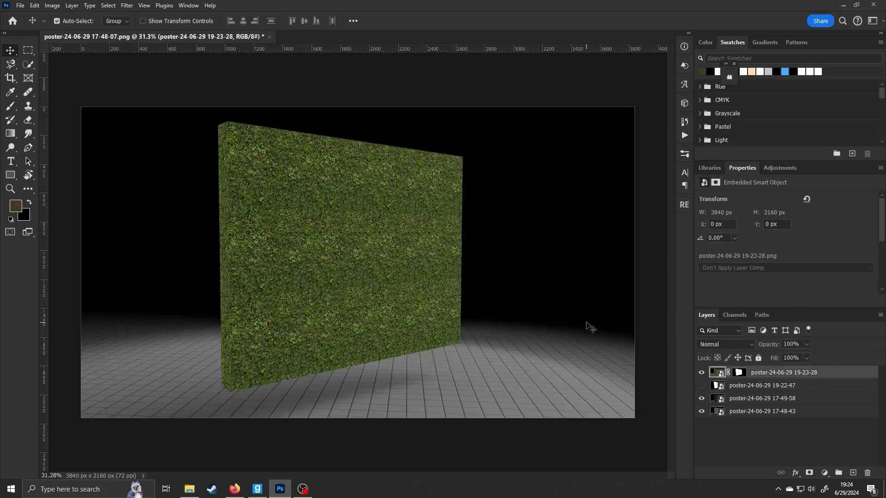
# Set the grass layer's blend mode to Overlay and inspect the texture on the wall up close
pyautogui.click(727, 345)
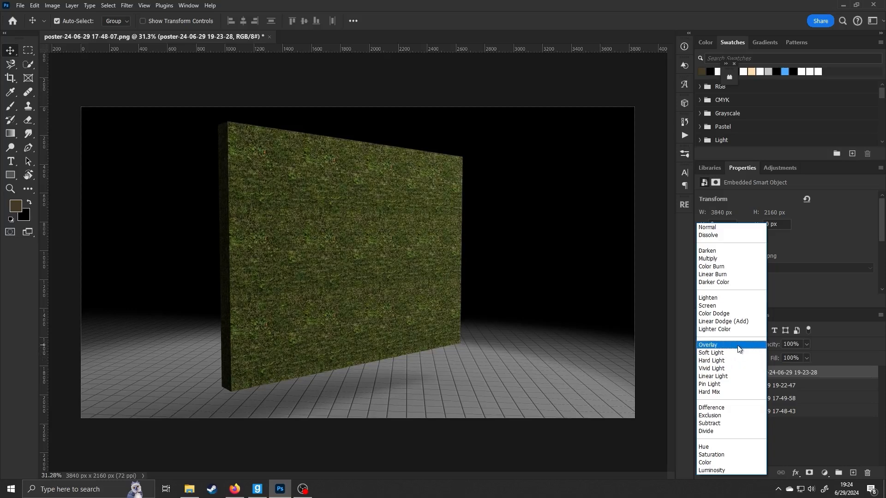
pyautogui.click(737, 346)
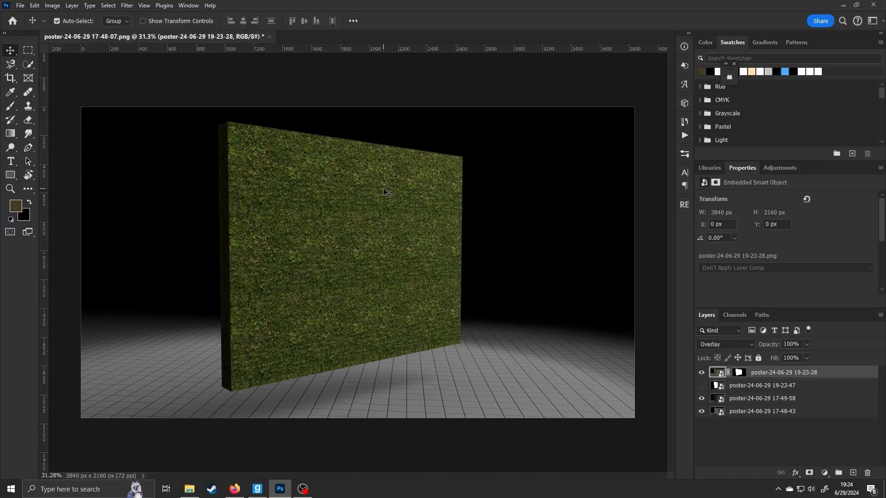
pyautogui.scroll(6, 383, 189)
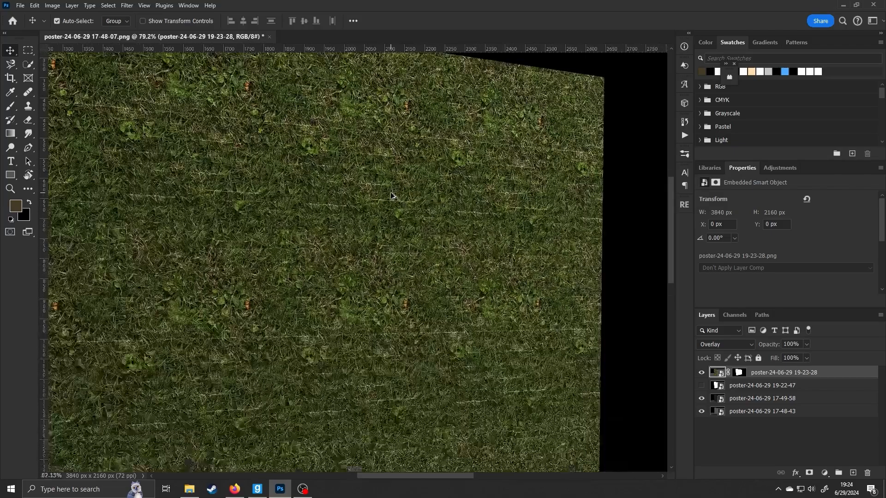
pyautogui.scroll(-5, 391, 193)
pyautogui.scroll(-1, 391, 195)
pyautogui.scroll(7, 391, 197)
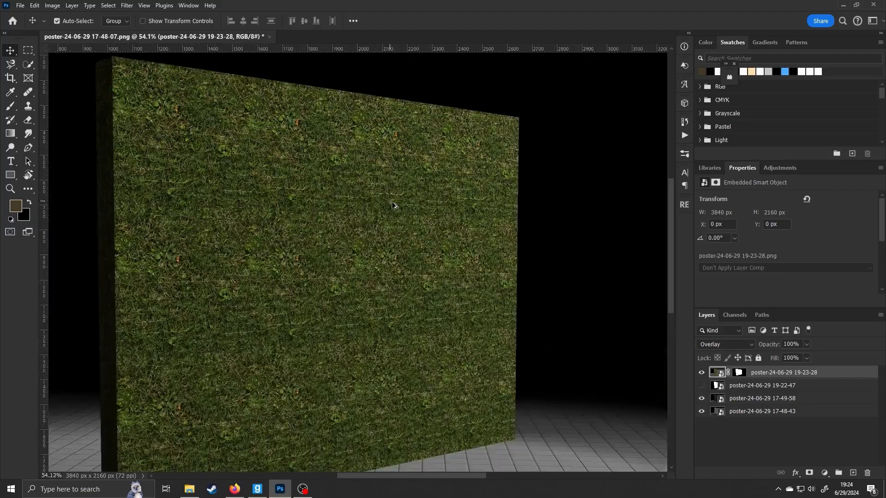
pyautogui.scroll(-9, 412, 214)
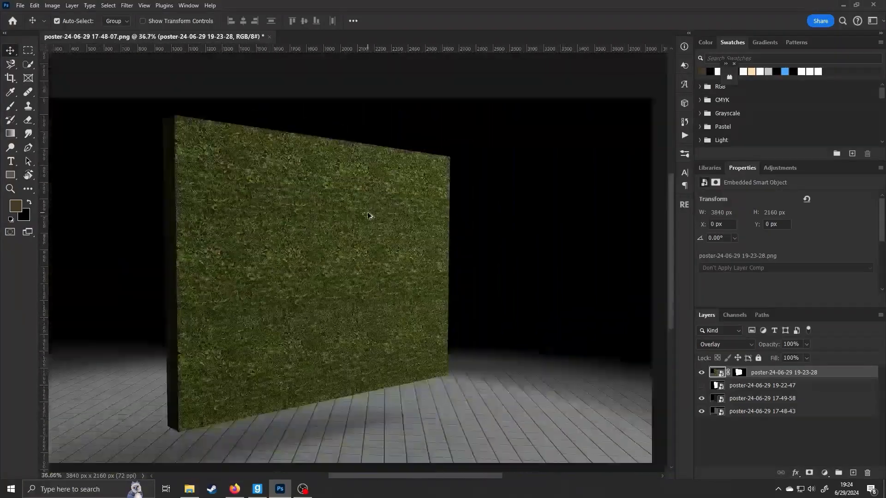
# Try the grass layer at about 62% opacity and restore it to 100%
pyautogui.moveTo(765, 349); pyautogui.dragTo(747, 349)
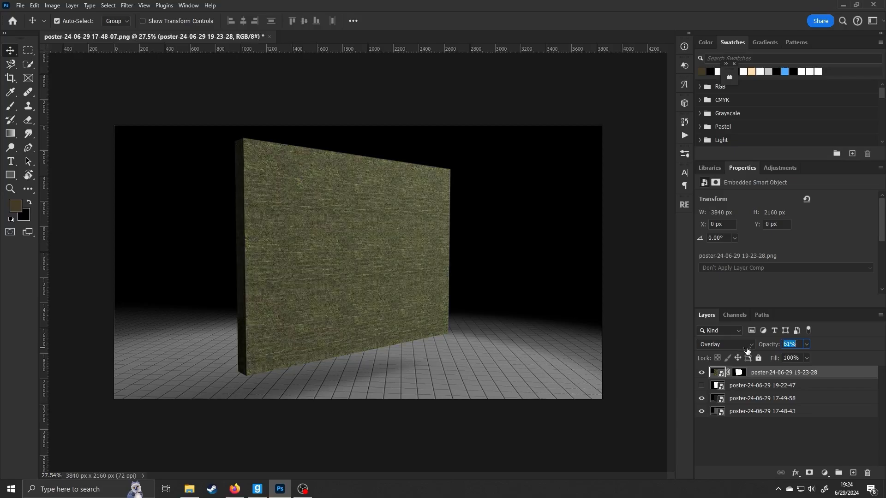
pyautogui.scroll(4, 353, 222)
pyautogui.scroll(-4, 377, 235)
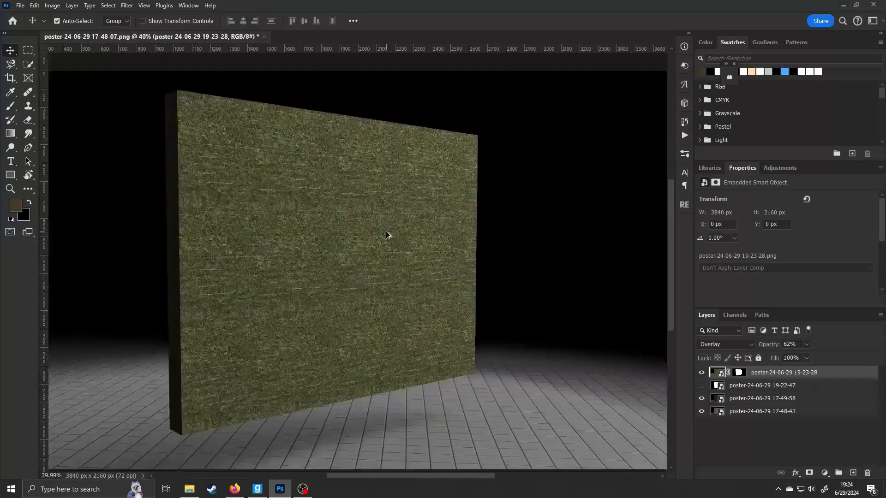
pyautogui.moveTo(768, 345); pyautogui.dragTo(819, 361)
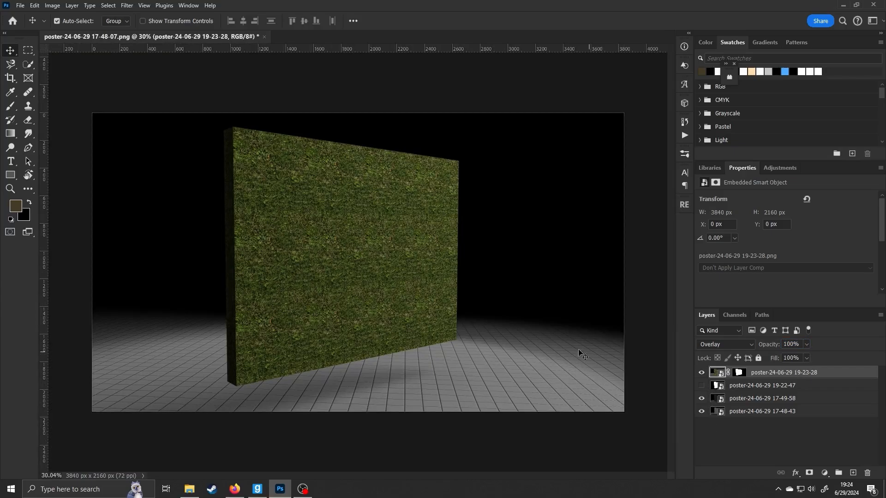
pyautogui.scroll(6, 274, 225)
pyautogui.scroll(-5, 419, 223)
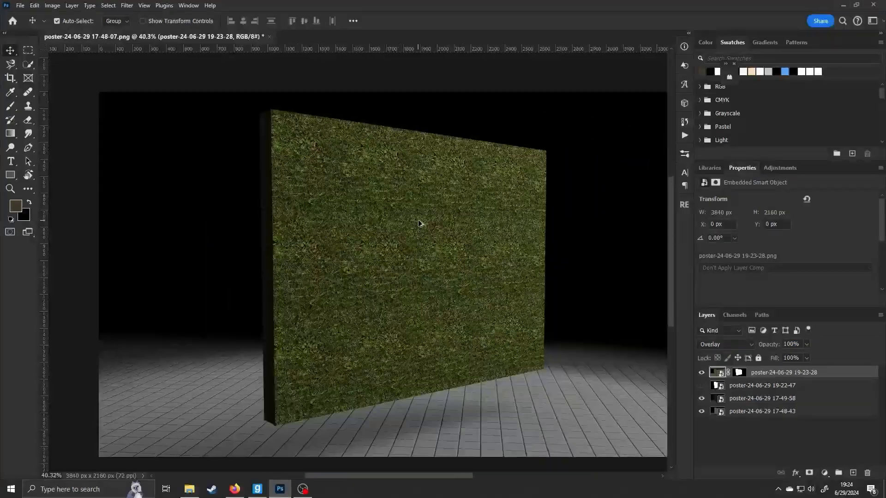
pyautogui.scroll(-1, 419, 223)
# Activate the Brush tool for the grass layer's mask and view the mask on its own before returning to the image
pyautogui.click(739, 373)
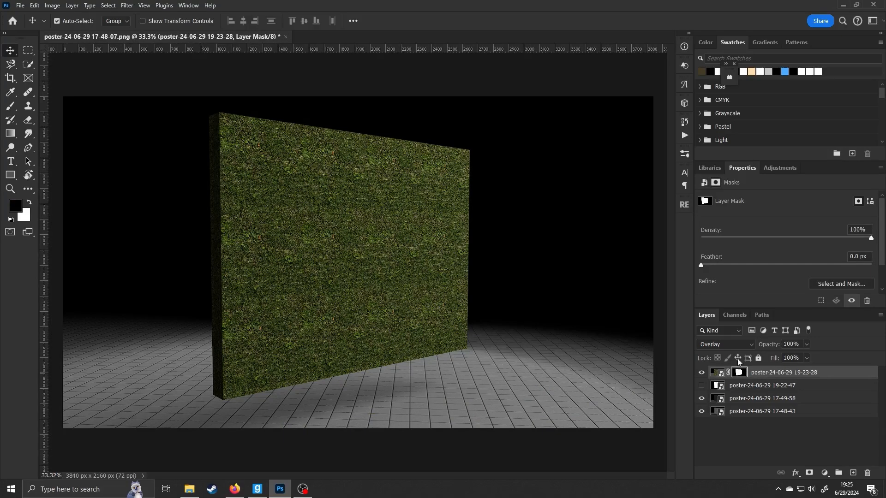
pyautogui.press('b')
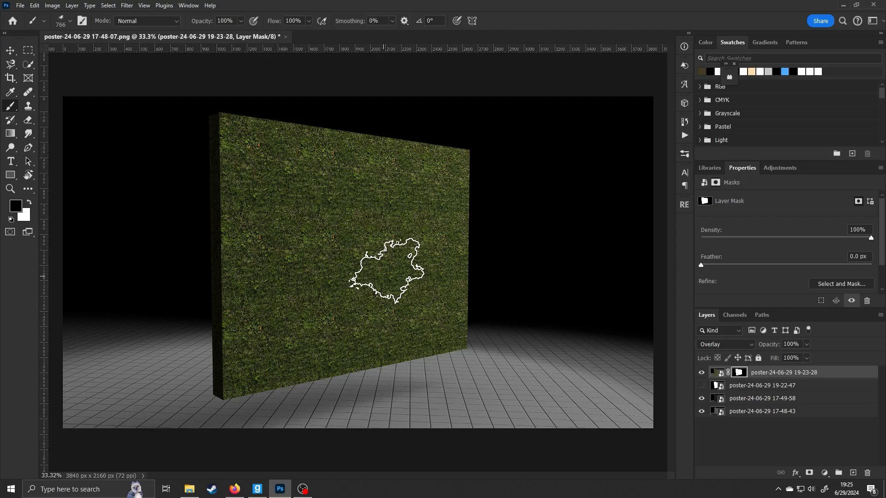
pyautogui.keyDown('alt'); pyautogui.click(743, 374); pyautogui.keyUp('alt')
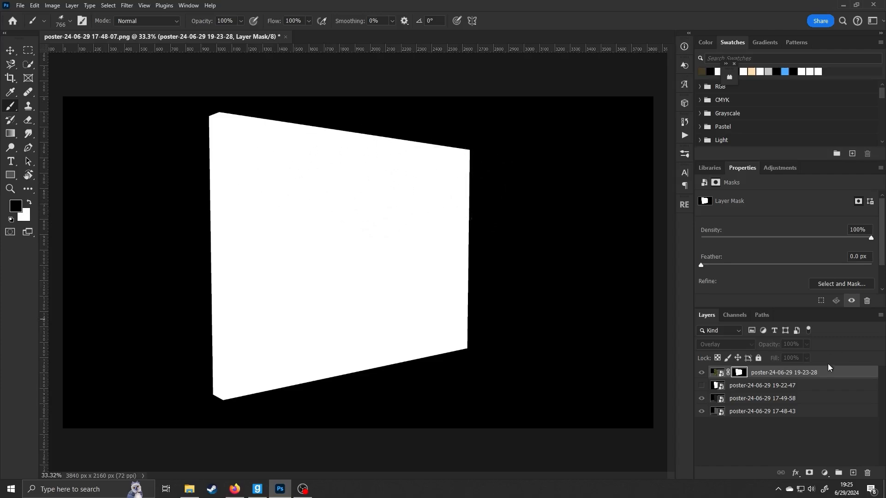
pyautogui.click(834, 378)
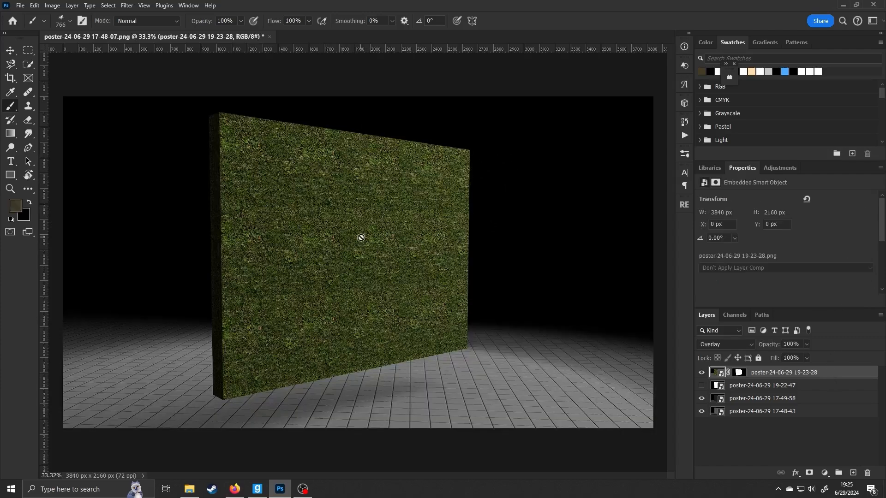
pyautogui.press('Return')
pyautogui.click(374, 241)
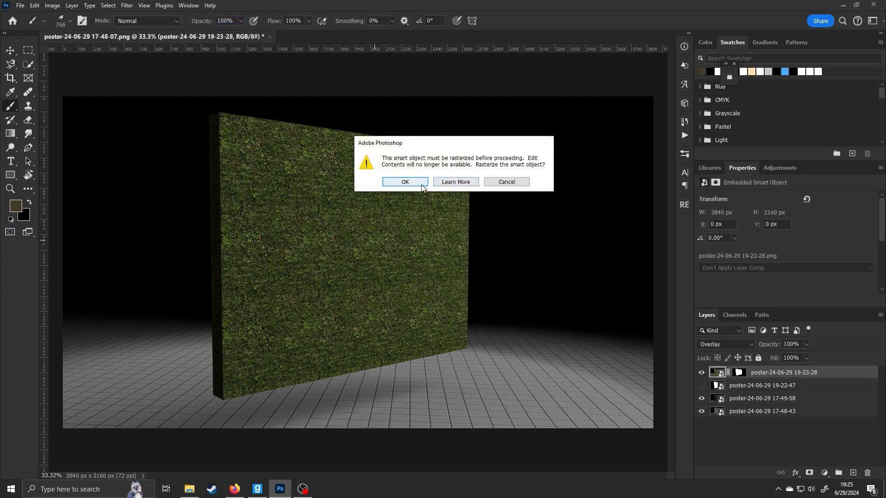
pyautogui.click(524, 181)
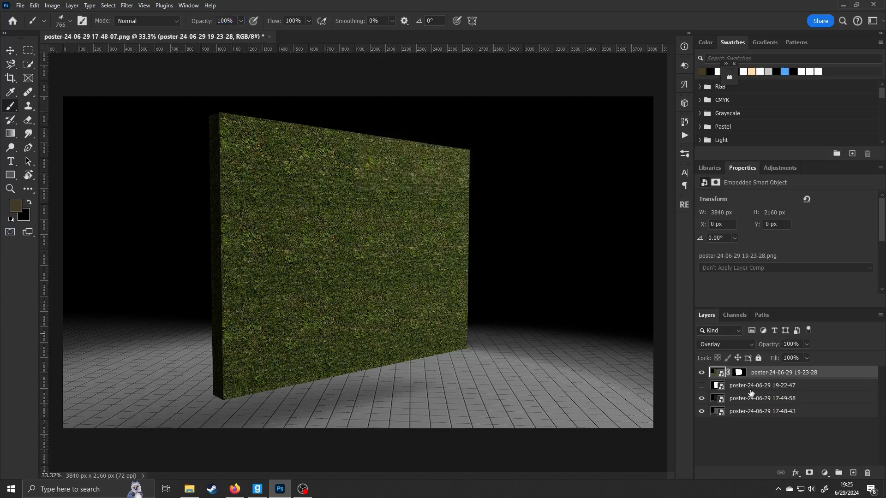
# Paint black on the grass layer's mask with the textured brush at 48% opacity, hiding grass across the wall's upper and middle areas
pyautogui.press('d')
pyautogui.click(739, 373)
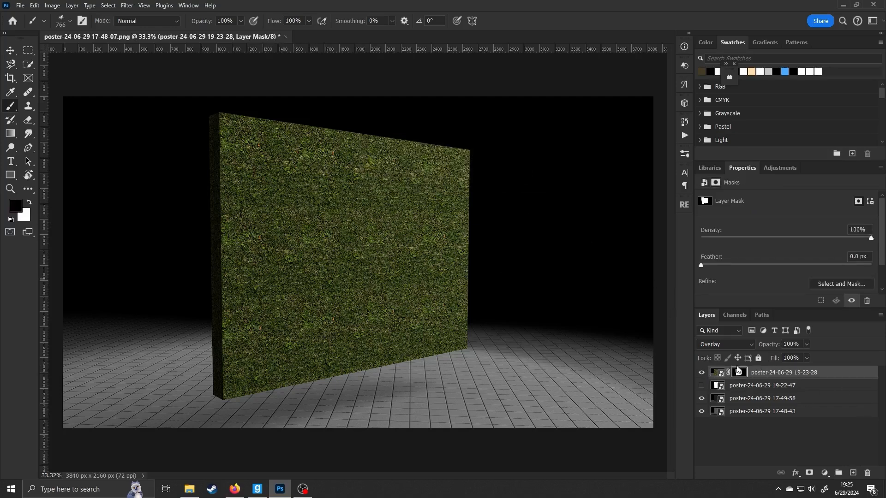
pyautogui.moveTo(409, 213)
pyautogui.mouseDown()
pyautogui.moveTo(421, 214)
pyautogui.moveTo(439, 162)
pyautogui.moveTo(475, 187)
pyautogui.mouseUp()
pyautogui.moveTo(354, 144)
pyautogui.mouseDown()
pyautogui.moveTo(388, 156)
pyautogui.moveTo(363, 137)
pyautogui.moveTo(435, 220)
pyautogui.moveTo(451, 223)
pyautogui.moveTo(406, 189)
pyautogui.moveTo(393, 212)
pyautogui.moveTo(360, 175)
pyautogui.moveTo(288, 158)
pyautogui.moveTo(275, 142)
pyautogui.moveTo(226, 139)
pyautogui.moveTo(225, 171)
pyautogui.moveTo(246, 142)
pyautogui.moveTo(254, 223)
pyautogui.moveTo(330, 266)
pyautogui.moveTo(332, 287)
pyautogui.moveTo(309, 209)
pyautogui.moveTo(322, 251)
pyautogui.moveTo(317, 182)
pyautogui.moveTo(359, 198)
pyautogui.moveTo(389, 268)
pyautogui.moveTo(421, 287)
pyautogui.moveTo(408, 279)
pyautogui.moveTo(419, 278)
pyautogui.moveTo(398, 243)
pyautogui.moveTo(319, 264)
pyautogui.moveTo(296, 298)
pyautogui.moveTo(304, 260)
pyautogui.mouseUp()
pyautogui.moveTo(366, 298); pyautogui.dragTo(370, 192)
pyautogui.moveTo(293, 306)
pyautogui.mouseDown()
pyautogui.moveTo(367, 333)
pyautogui.moveTo(375, 291)
pyautogui.moveTo(284, 264)
pyautogui.moveTo(277, 278)
pyautogui.mouseUp()
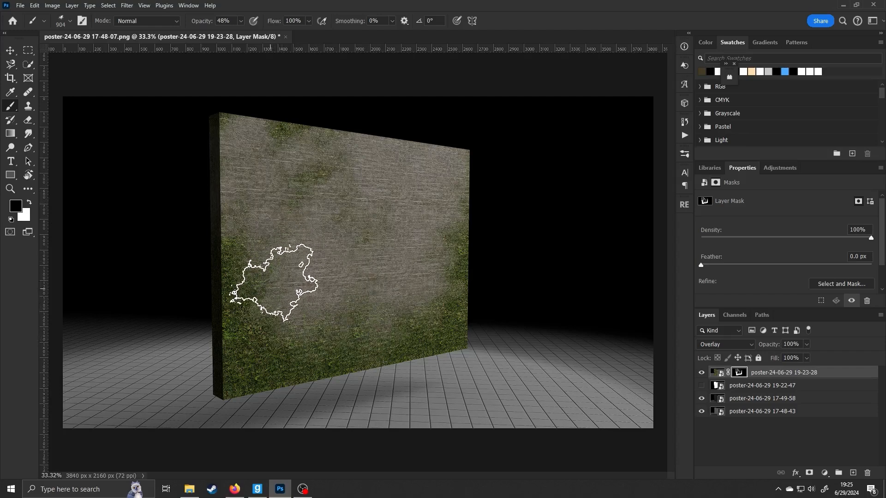
pyautogui.press('v')
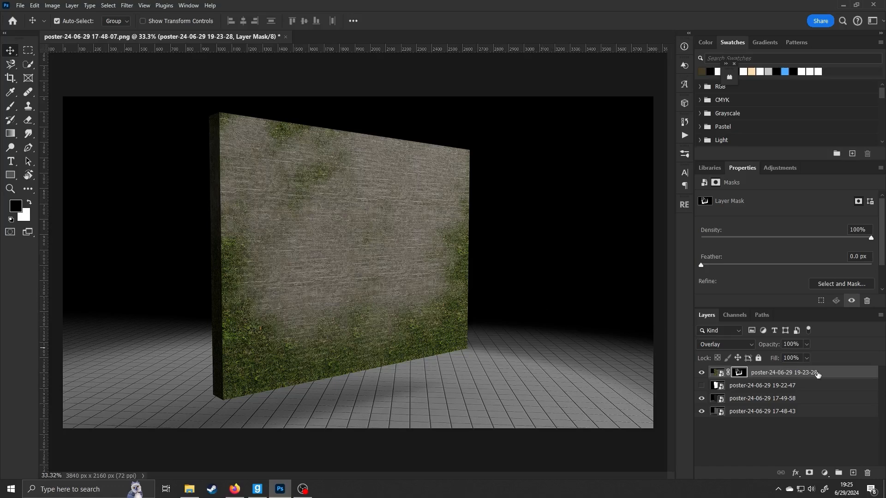
pyautogui.hotkey('ctrl', '2')
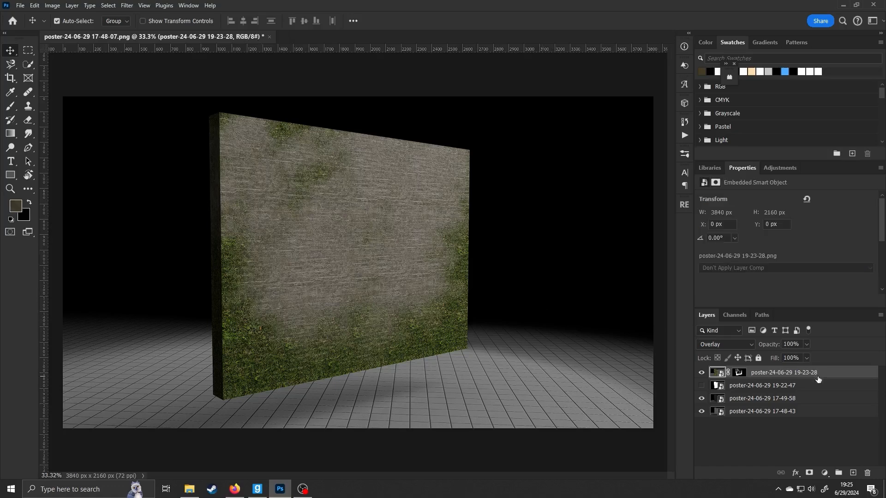
pyautogui.click(195, 488)
pyautogui.click(62, 123)
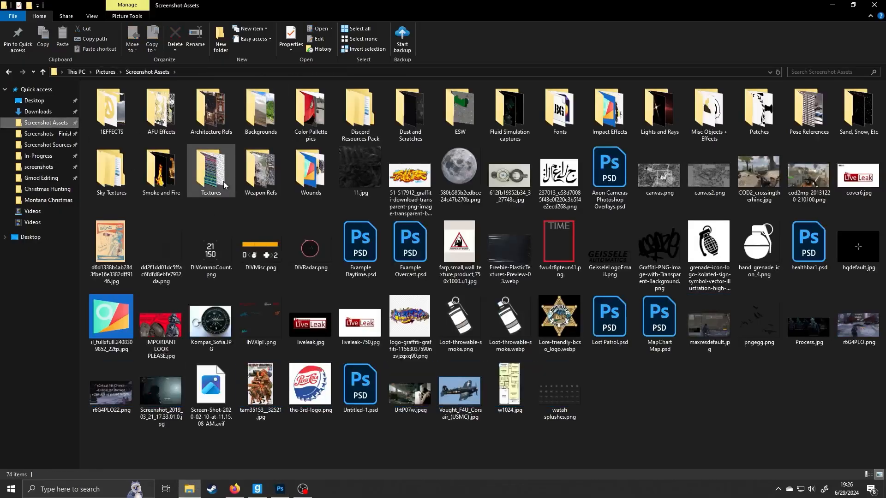
pyautogui.doubleClick(223, 182)
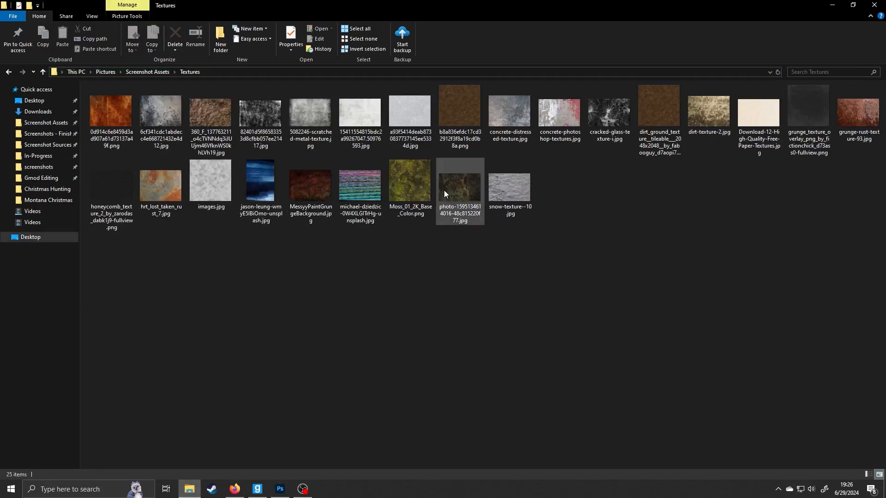
pyautogui.moveTo(302, 176); pyautogui.dragTo(307, 263)
pyautogui.moveTo(461, 181); pyautogui.dragTo(350, 251)
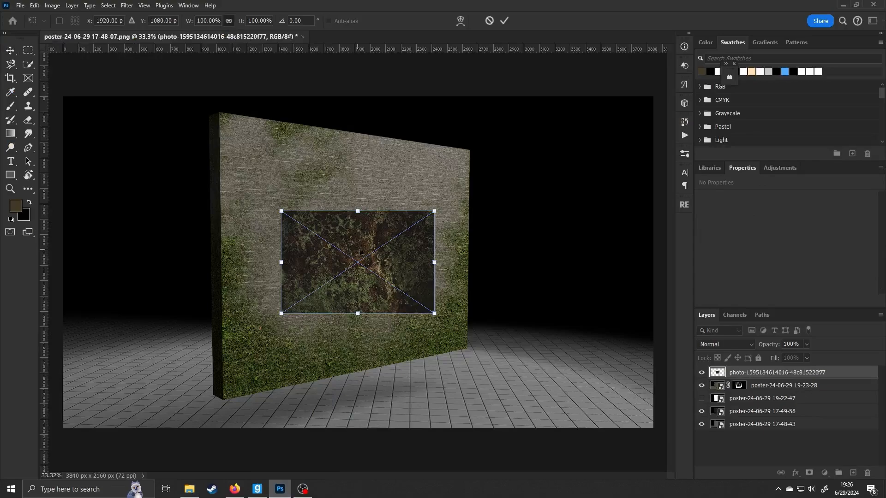
# Enlarge the placed moss texture proportionally to about 2996 × 1998 px, centred on the canvas so it covers the wall
pyautogui.scroll(-1, 382, 263)
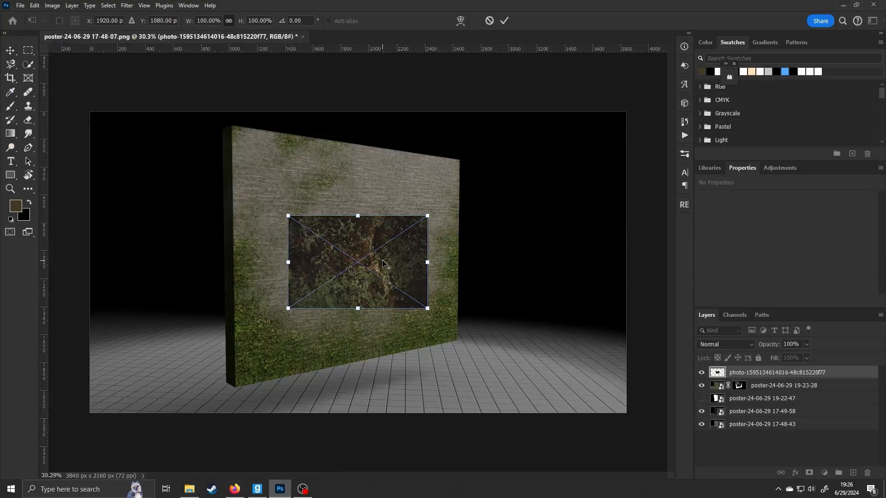
pyautogui.scroll(3, 370, 258)
pyautogui.scroll(-4, 366, 254)
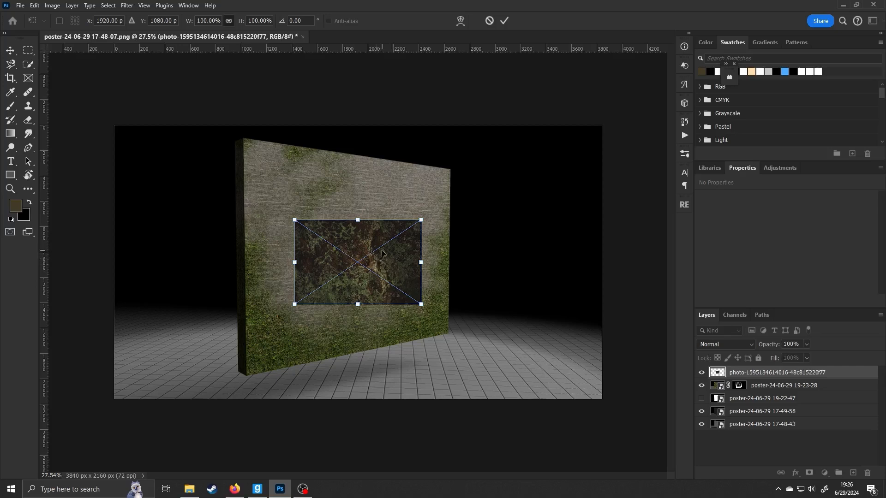
pyautogui.moveTo(387, 264); pyautogui.dragTo(370, 260)
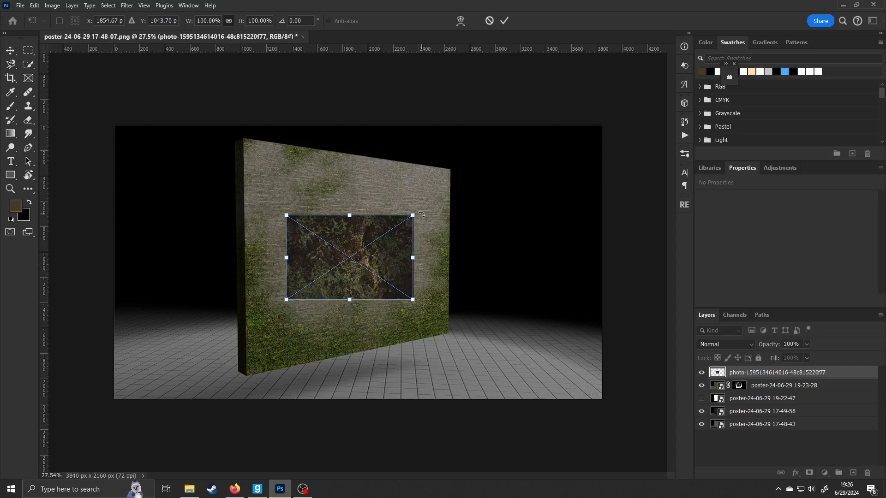
pyautogui.moveTo(414, 214); pyautogui.dragTo(635, 65)
pyautogui.moveTo(548, 175); pyautogui.dragTo(449, 246)
pyautogui.moveTo(536, 137); pyautogui.dragTo(567, 115)
pyautogui.moveTo(507, 184); pyautogui.dragTo(487, 195)
pyautogui.press('Return')
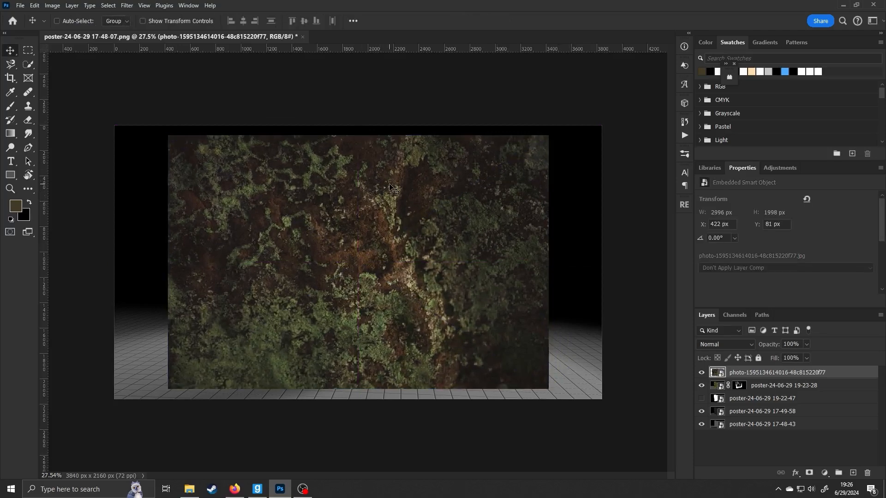
# Transform the moss texture in perspective to follow the wall's slant, stretching it to about 2996 × 2136 px over the wall
pyautogui.hotkey('ctrl', 't')
pyautogui.rightClick(391, 185)
pyautogui.click(449, 238)
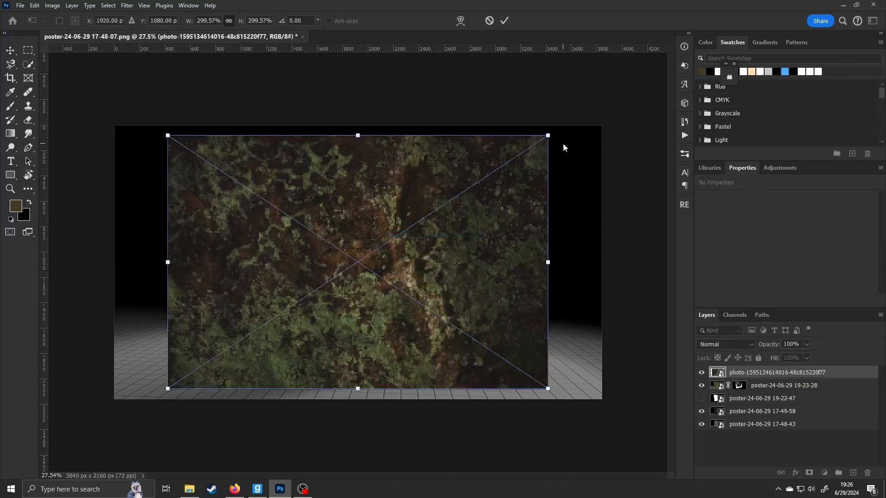
pyautogui.moveTo(549, 135); pyautogui.dragTo(539, 180)
pyautogui.moveTo(387, 265); pyautogui.dragTo(395, 242)
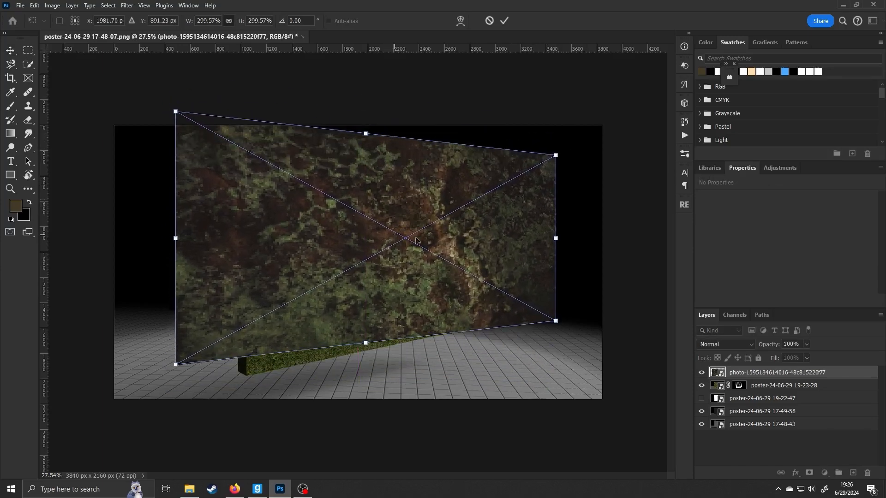
pyautogui.moveTo(555, 235); pyautogui.dragTo(555, 225)
pyautogui.moveTo(442, 221); pyautogui.dragTo(439, 247)
pyautogui.moveTo(172, 139); pyautogui.dragTo(173, 130)
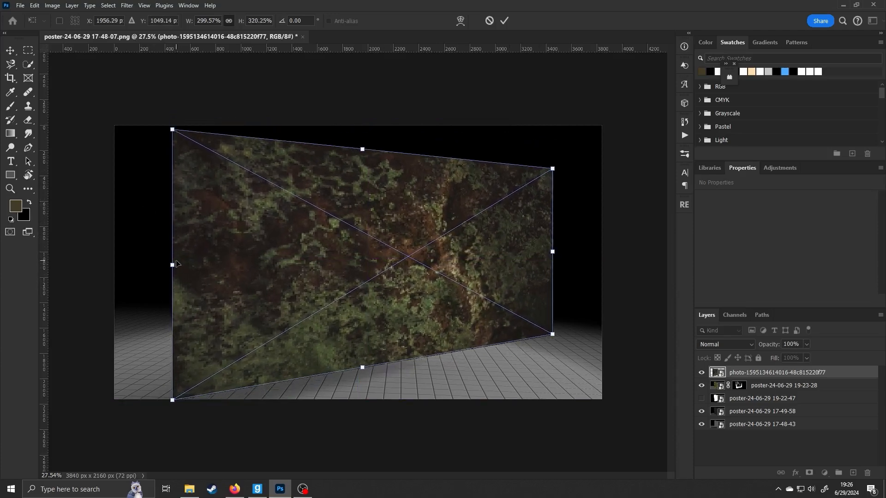
pyautogui.moveTo(356, 231)
pyautogui.mouseDown()
pyautogui.moveTo(357, 214)
pyautogui.moveTo(344, 225)
pyautogui.moveTo(349, 196)
pyautogui.moveTo(352, 220)
pyautogui.mouseUp()
pyautogui.press('Return')
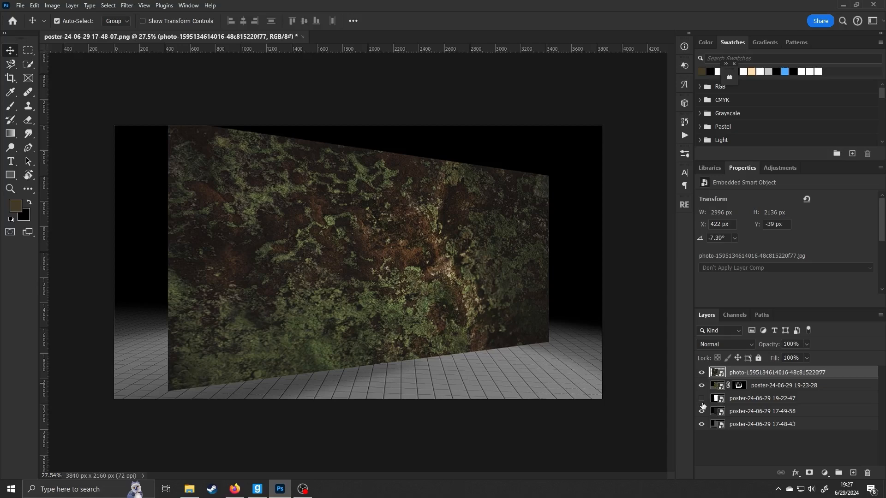
pyautogui.click(702, 402)
pyautogui.click(729, 402)
pyautogui.keyDown('alt'); pyautogui.click(703, 401); pyautogui.keyUp('alt')
pyautogui.keyDown('alt'); pyautogui.click(703, 401); pyautogui.keyUp('alt')
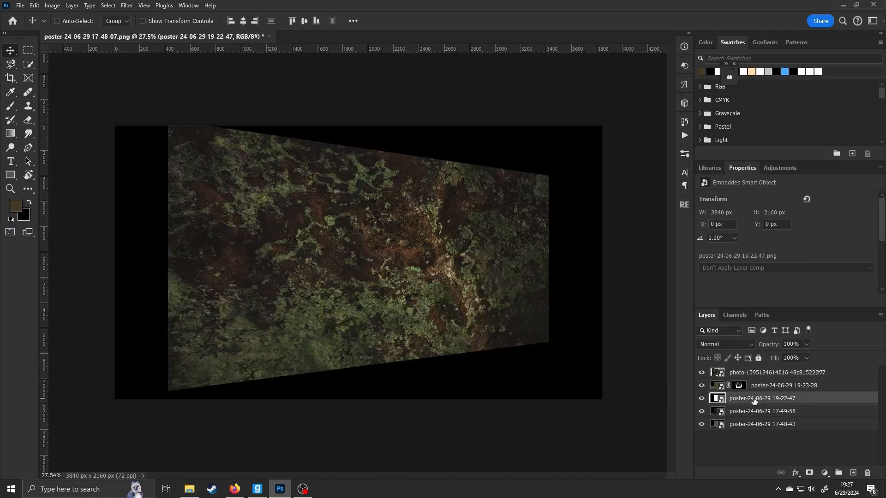
pyautogui.click(767, 372)
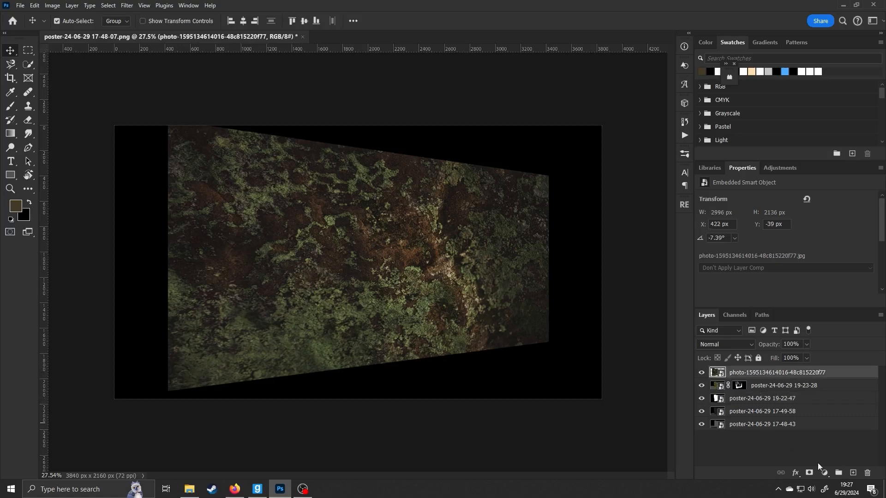
pyautogui.click(809, 473)
pyautogui.keyDown('alt'); pyautogui.click(739, 373); pyautogui.keyUp('alt')
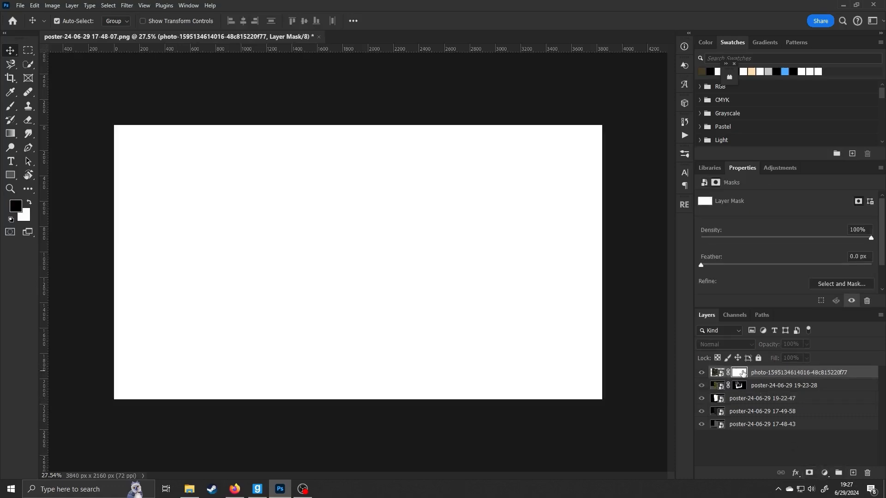
pyautogui.hotkey('ctrl', 'v')
pyautogui.click(781, 374)
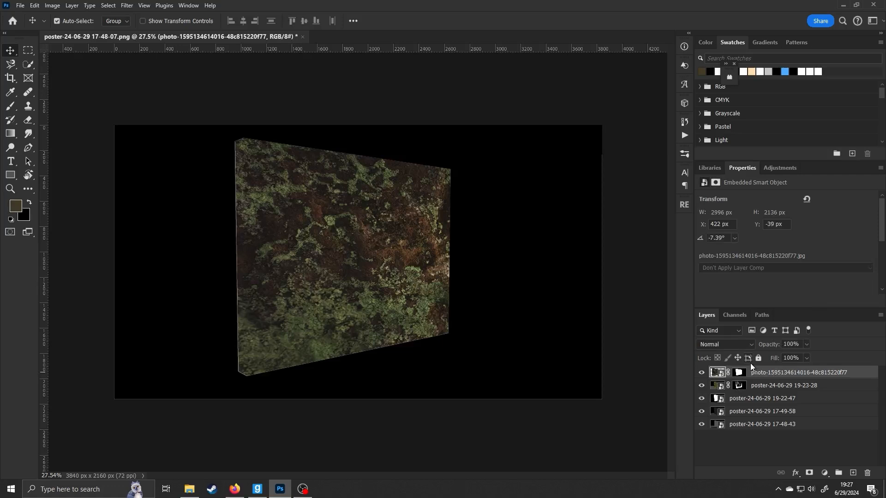
pyautogui.click(701, 401)
# Set the blend mode of the masked moss layer to Overlay and check the blend on the wall up close
pyautogui.click(726, 344)
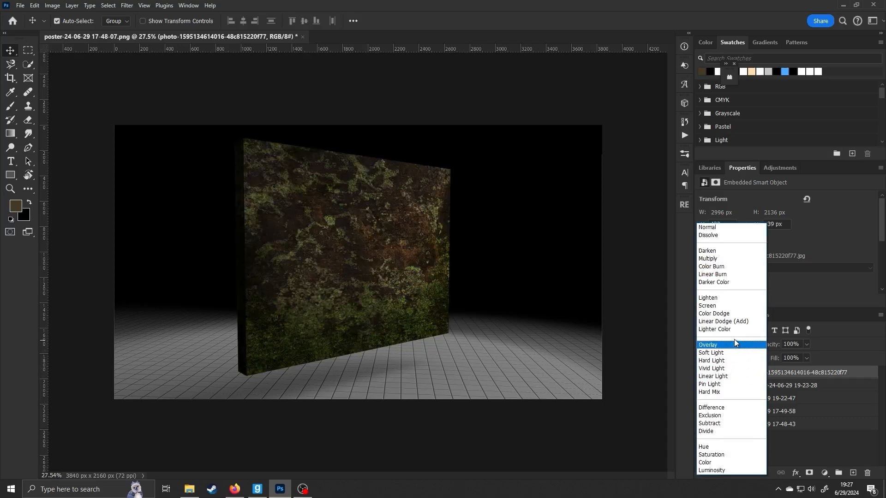
pyautogui.click(462, 287)
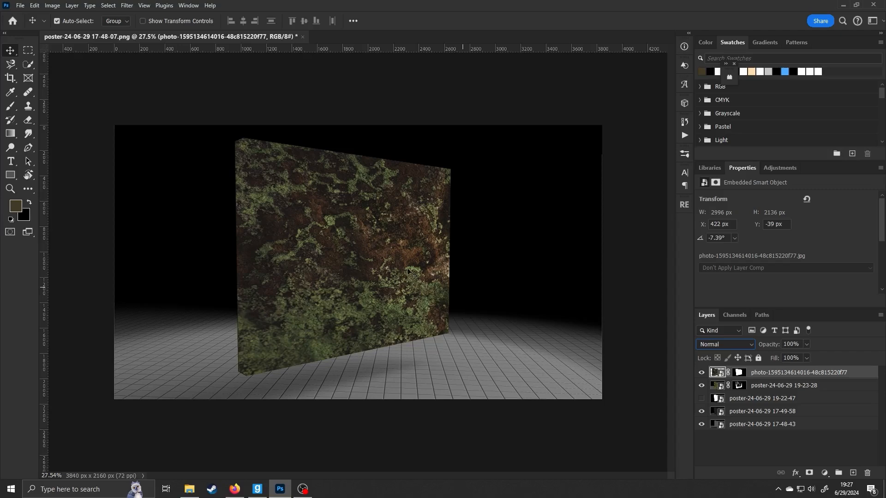
pyautogui.click(725, 343)
pyautogui.click(726, 340)
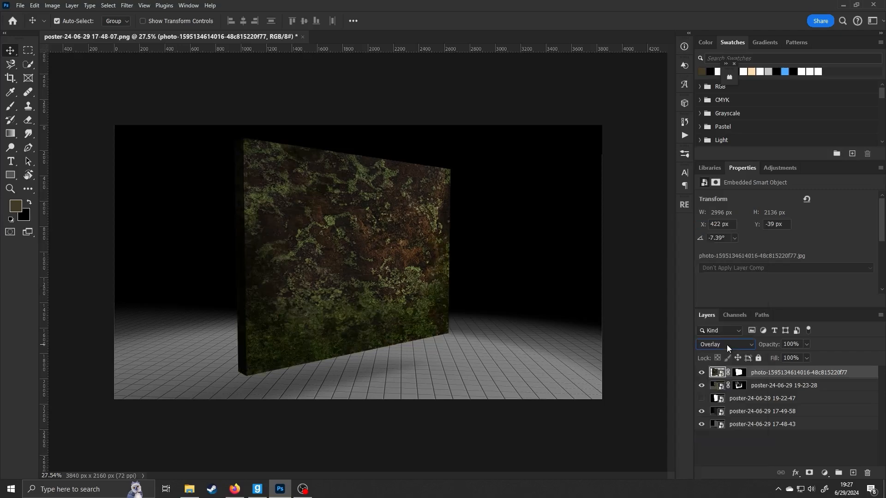
pyautogui.scroll(5, 323, 275)
pyautogui.scroll(-4, 364, 254)
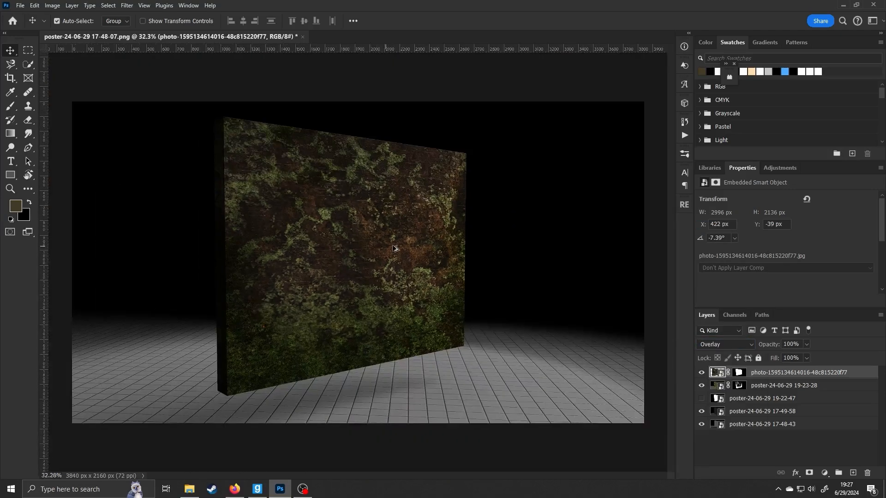
pyautogui.moveTo(793, 386); pyautogui.dragTo(794, 370)
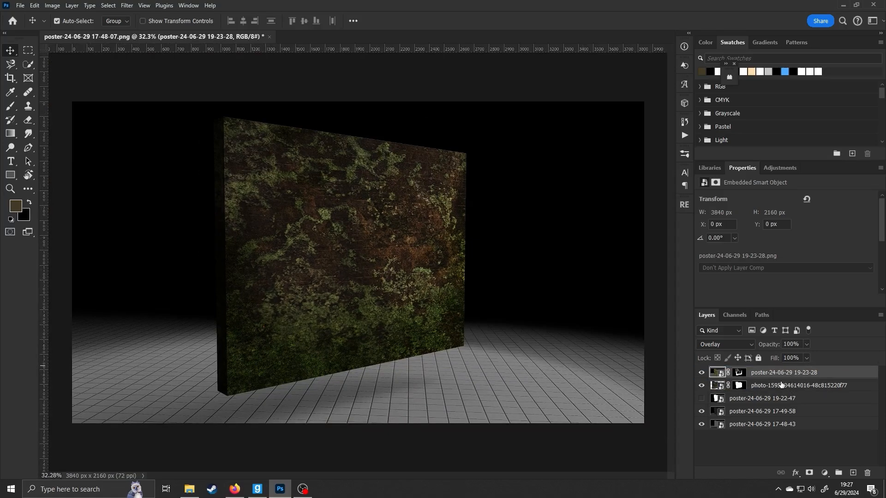
pyautogui.moveTo(776, 347); pyautogui.dragTo(831, 351)
pyautogui.click(813, 388)
pyautogui.moveTo(771, 347); pyautogui.dragTo(812, 352)
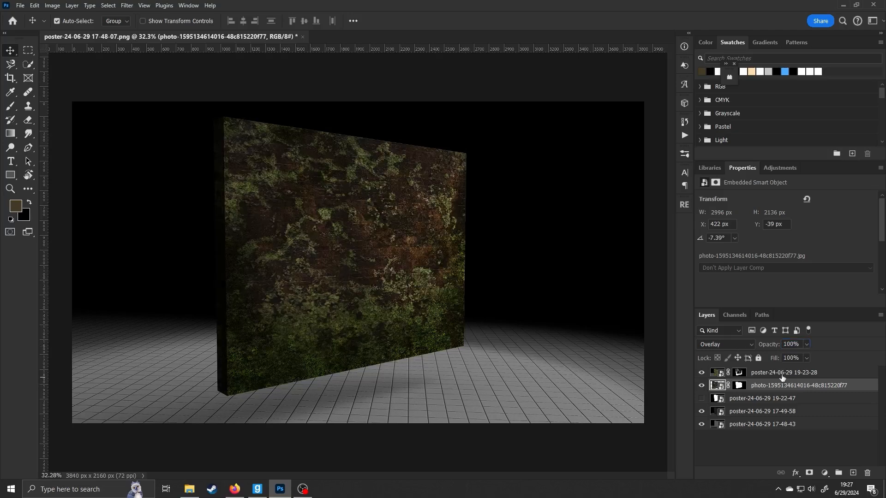
# Paint black on the moss layer's mask with the textured brush at 48% opacity, hiding moss across the wall's middle and upper areas
pyautogui.press('b')
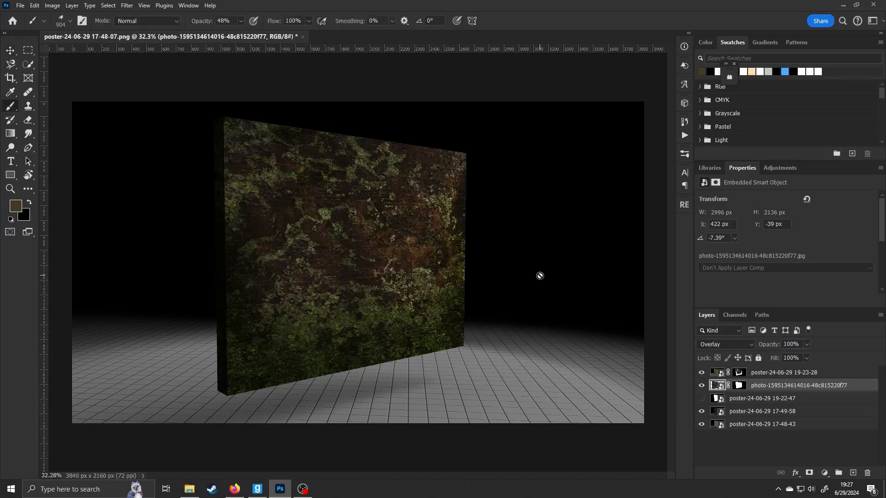
pyautogui.click(741, 373)
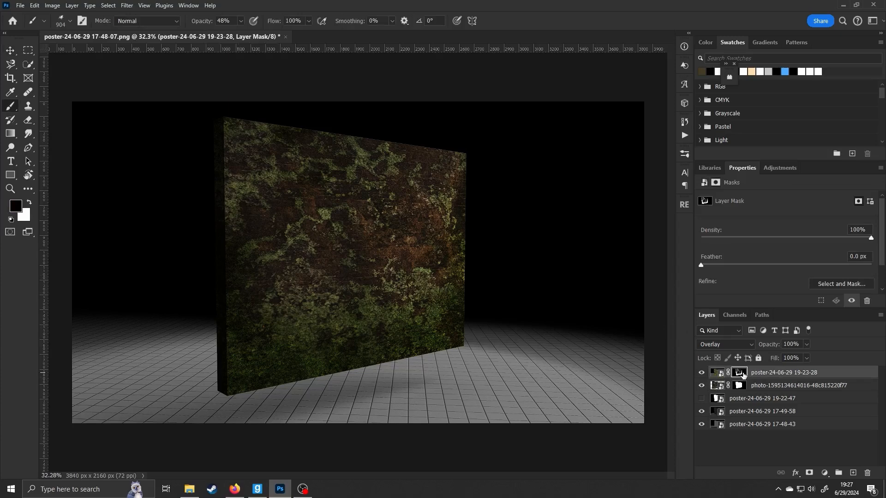
pyautogui.keyDown('alt'); pyautogui.click(702, 373); pyautogui.keyUp('alt')
pyautogui.keyDown('alt'); pyautogui.click(702, 373); pyautogui.keyUp('alt')
pyautogui.click(753, 385)
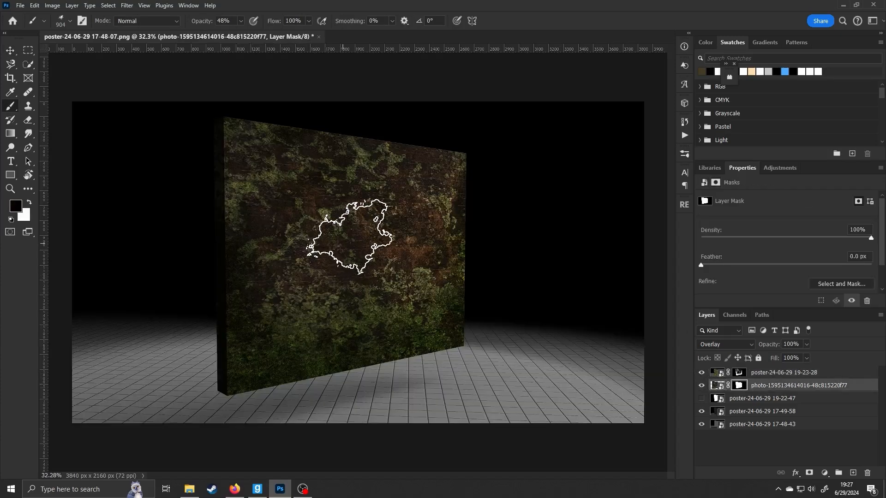
pyautogui.moveTo(431, 240)
pyautogui.mouseDown()
pyautogui.moveTo(418, 191)
pyautogui.moveTo(398, 255)
pyautogui.moveTo(338, 259)
pyautogui.moveTo(236, 203)
pyautogui.moveTo(251, 157)
pyautogui.moveTo(304, 138)
pyautogui.moveTo(299, 217)
pyautogui.moveTo(345, 266)
pyautogui.mouseUp()
pyautogui.moveTo(357, 149)
pyautogui.mouseDown()
pyautogui.moveTo(448, 161)
pyautogui.moveTo(356, 180)
pyautogui.moveTo(299, 144)
pyautogui.mouseUp()
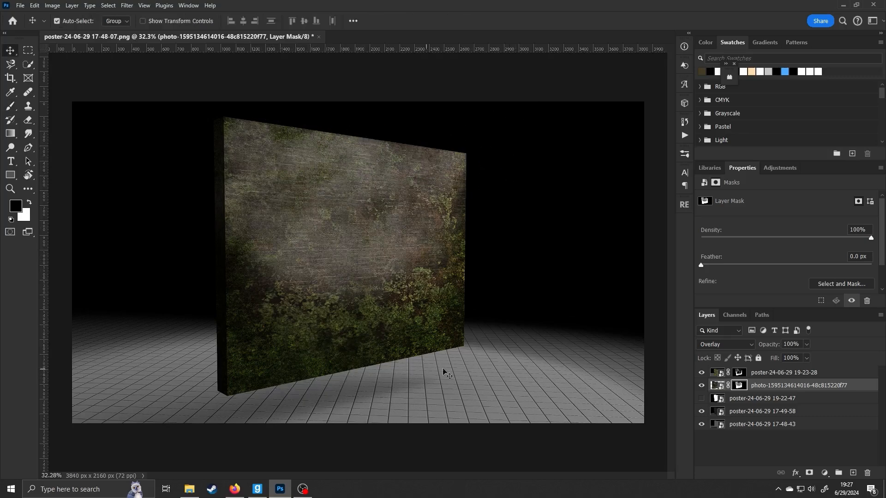
# Place concrete-distressed-texture.jpg from the Screenshot Assets Textures folder into the Photoshop document as the top layer
pyautogui.click(191, 489)
pyautogui.click(483, 302)
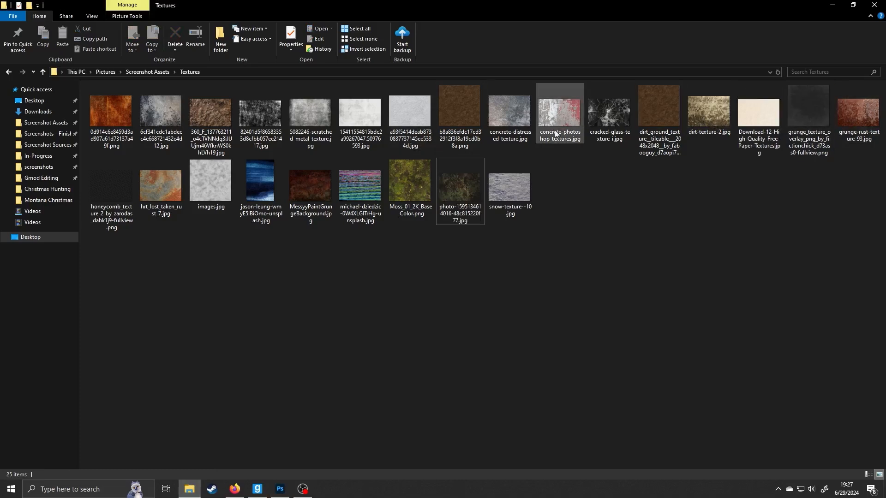
pyautogui.click(507, 119)
pyautogui.moveTo(507, 120); pyautogui.dragTo(334, 256)
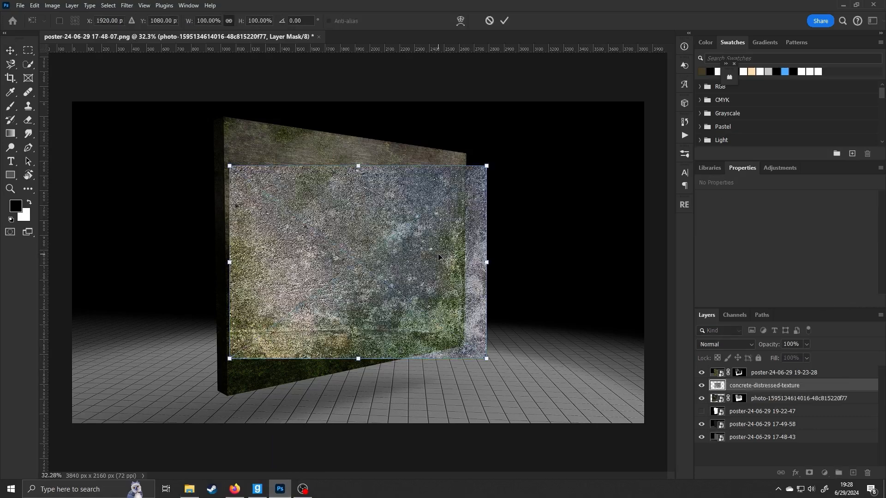
pyautogui.moveTo(788, 386); pyautogui.dragTo(797, 364)
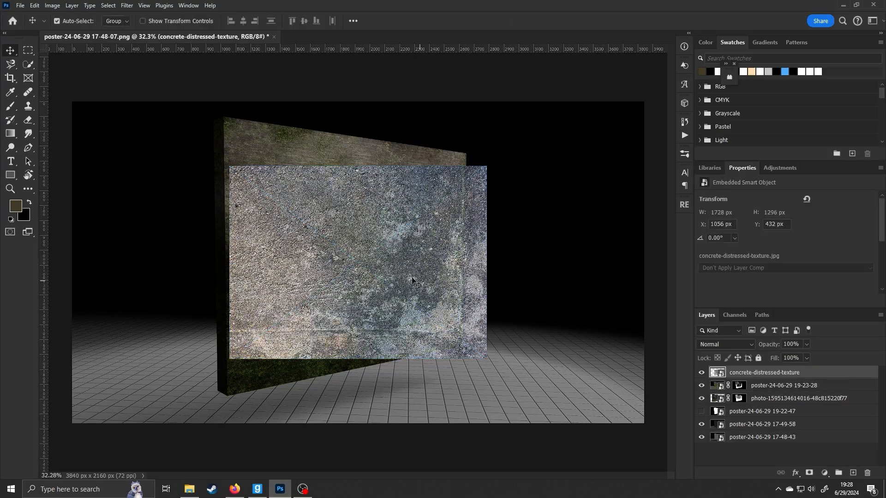
# Enlarge the concrete texture proportionally to about 140.6% and transform it in perspective to follow the wall's slant
pyautogui.hotkey('ctrl', 't')
pyautogui.moveTo(487, 166); pyautogui.dragTo(583, 93)
pyautogui.moveTo(469, 196); pyautogui.dragTo(412, 229)
pyautogui.moveTo(522, 129); pyautogui.dragTo(536, 171)
pyautogui.rightClick(465, 194)
pyautogui.click(502, 235)
pyautogui.moveTo(426, 253)
pyautogui.mouseDown()
pyautogui.moveTo(422, 234)
pyautogui.moveTo(420, 243)
pyautogui.mouseUp()
# Scale the slanted concrete texture up to about 2822 × 2296 px and position it to cover the whole wall
pyautogui.rightClick(420, 244)
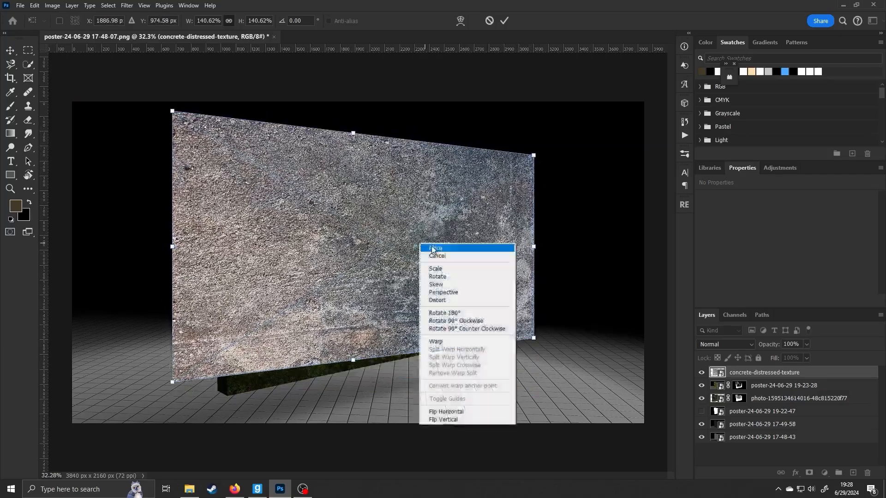
pyautogui.click(450, 272)
pyautogui.moveTo(534, 155); pyautogui.dragTo(592, 118)
pyautogui.moveTo(501, 196); pyautogui.dragTo(488, 227)
pyautogui.press('Return')
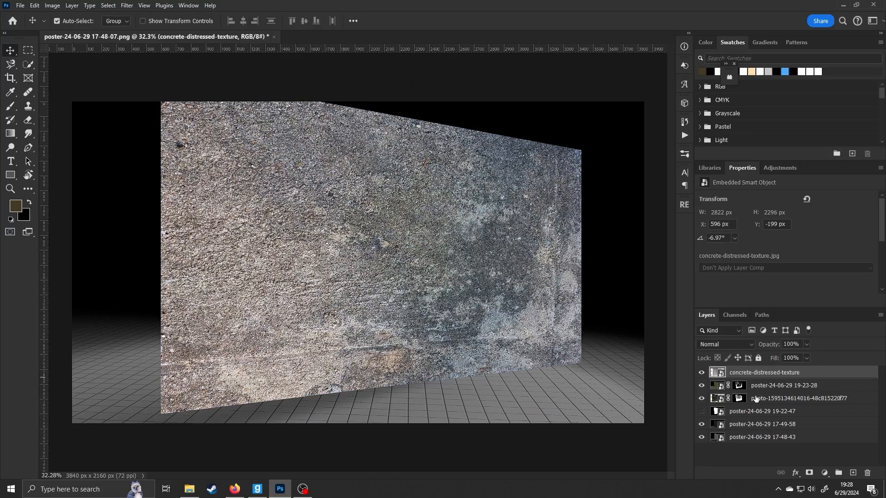
# Add a layer mask to the concrete layer and paste the wall silhouette into it
pyautogui.click(809, 473)
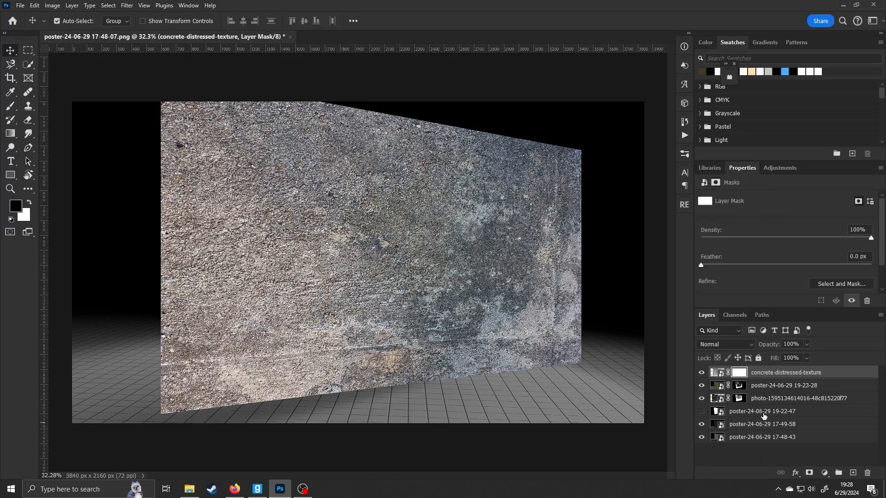
pyautogui.keyDown('alt'); pyautogui.click(745, 374); pyautogui.keyUp('alt')
pyautogui.click(715, 373)
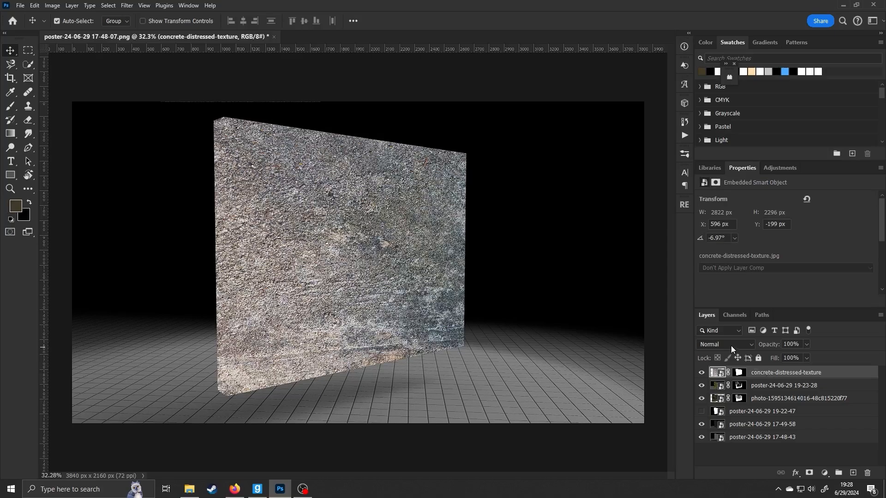
# Blend the concrete texture into the wall with the Overlay blend mode at 61% opacity
pyautogui.click(731, 345)
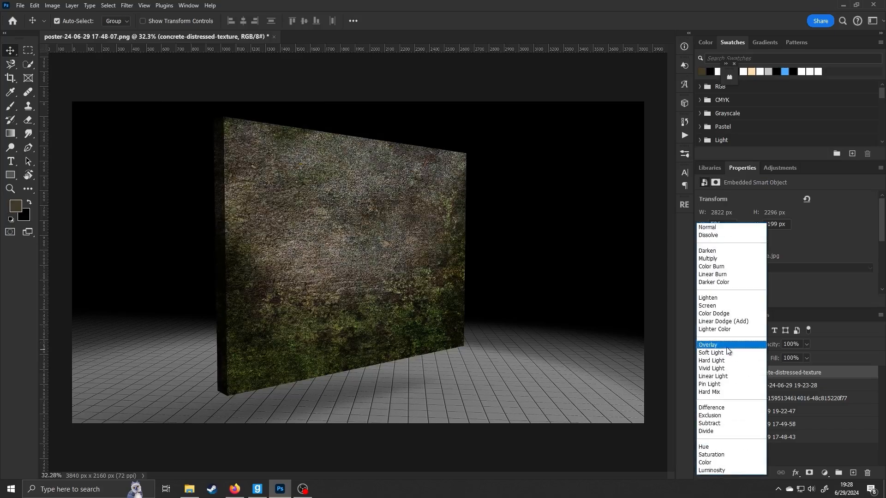
pyautogui.click(727, 350)
pyautogui.scroll(5, 323, 206)
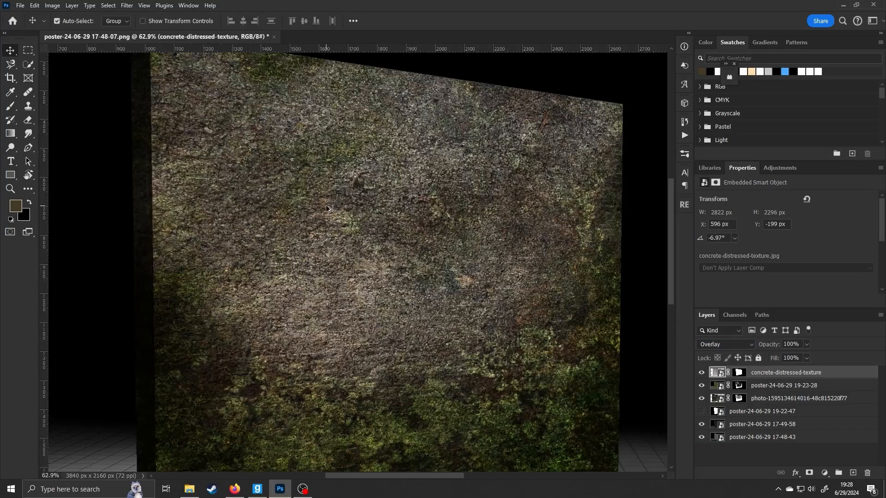
pyautogui.scroll(-5, 323, 205)
pyautogui.scroll(3, 394, 184)
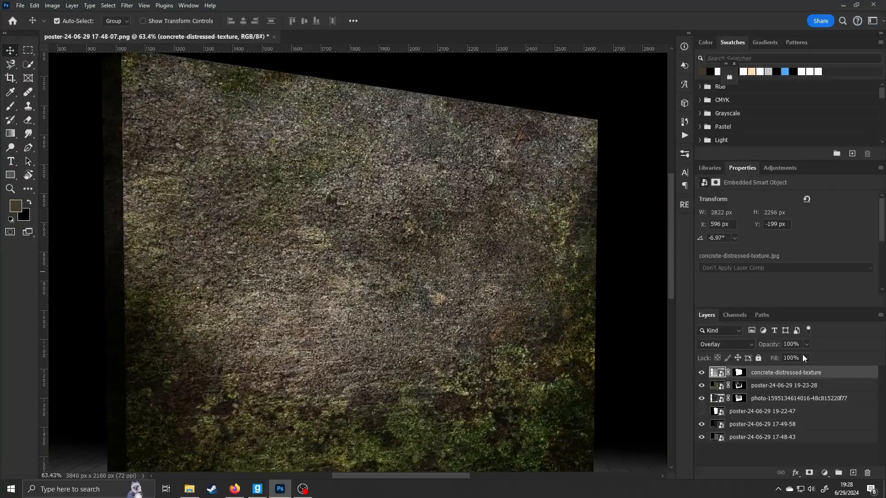
pyautogui.moveTo(768, 346)
pyautogui.mouseDown()
pyautogui.moveTo(723, 347)
pyautogui.moveTo(751, 347)
pyautogui.mouseUp()
pyautogui.scroll(-4, 334, 198)
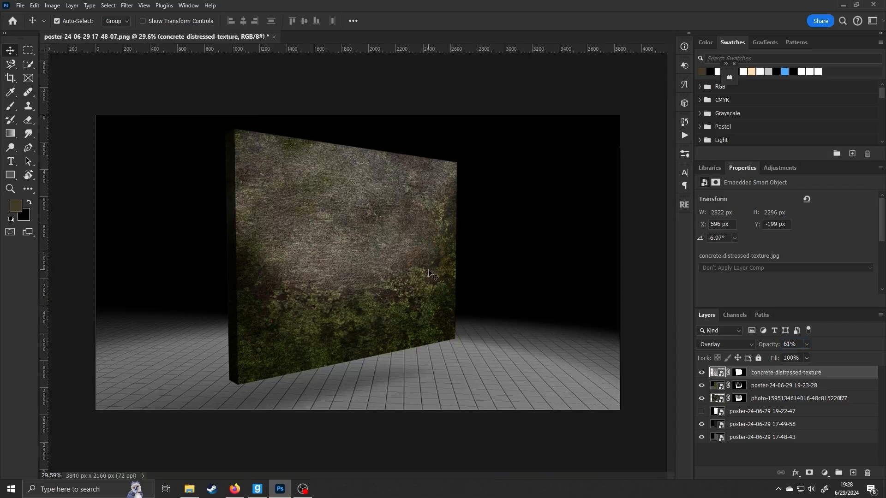
pyautogui.scroll(2, 361, 227)
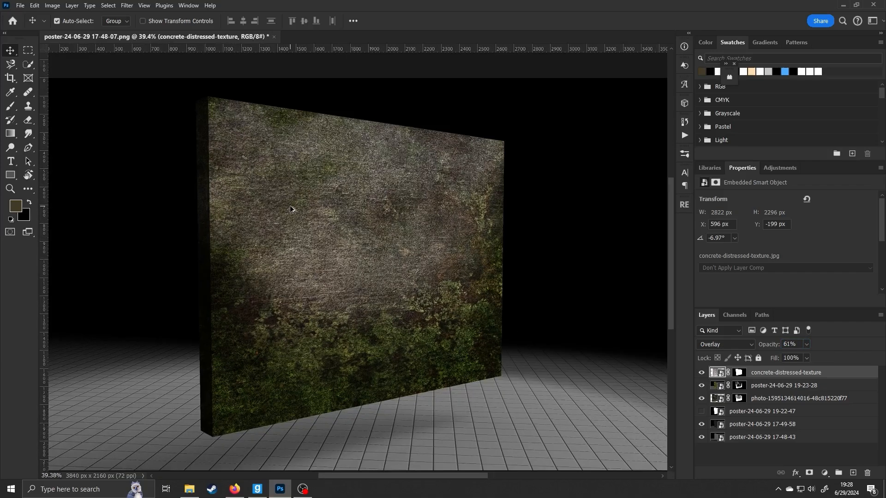
pyautogui.scroll(-1, 291, 209)
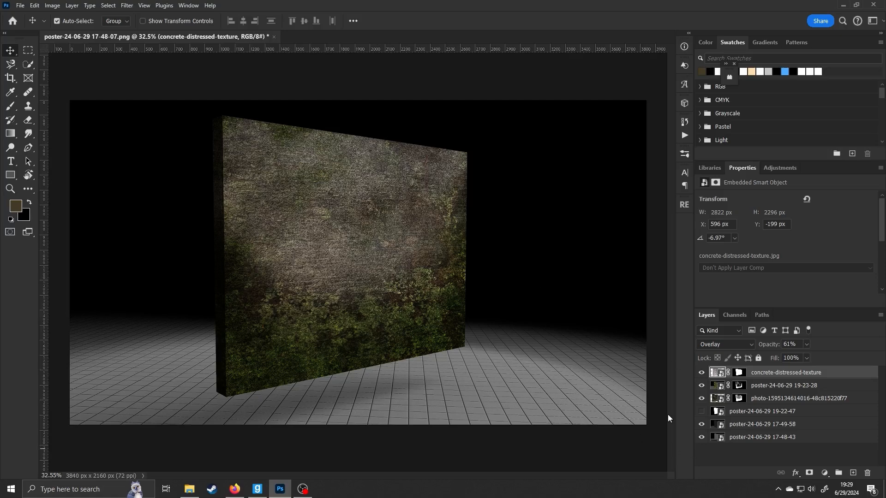
# Toggle the visibility of the wall renders and the concrete, grass and moss layers to compare each layer's contribution
pyautogui.click(701, 437)
pyautogui.click(702, 438)
pyautogui.keyDown('alt'); pyautogui.click(702, 438); pyautogui.keyUp('alt')
pyautogui.keyDown('alt'); pyautogui.click(702, 424); pyautogui.keyUp('alt')
pyautogui.keyDown('alt'); pyautogui.click(702, 438); pyautogui.keyUp('alt')
pyautogui.click(702, 437)
pyautogui.click(702, 438)
pyautogui.click(702, 424)
pyautogui.click(700, 373)
pyautogui.click(698, 376)
pyautogui.click(698, 376)
pyautogui.click(702, 386)
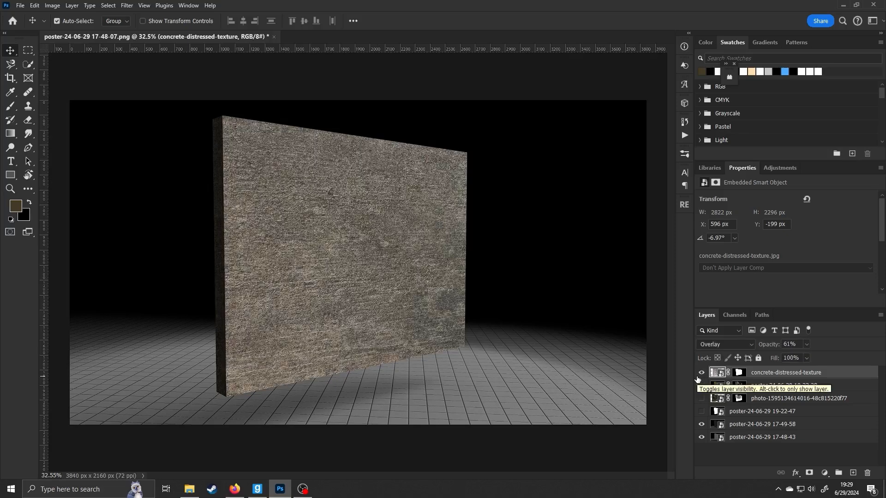
pyautogui.click(702, 399)
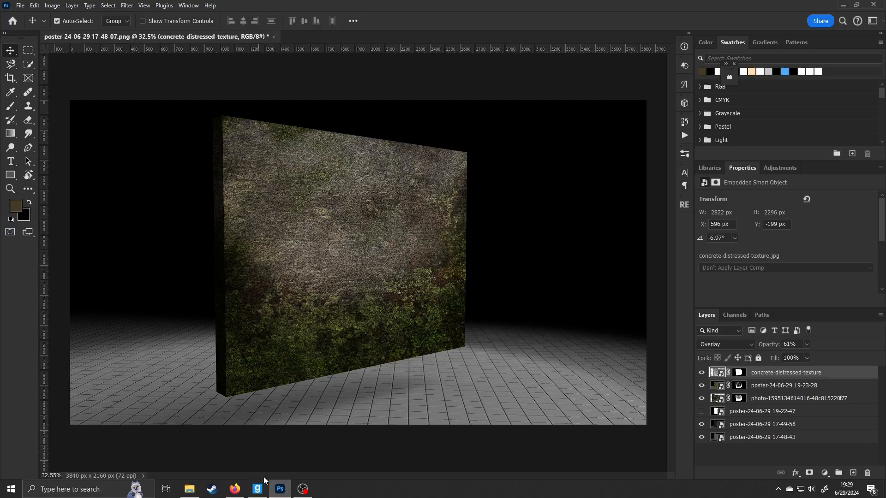
pyautogui.click(302, 489)
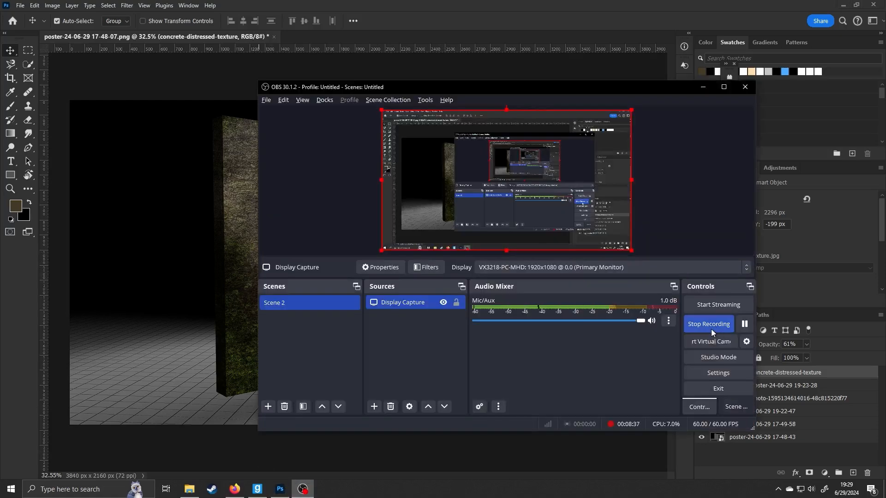